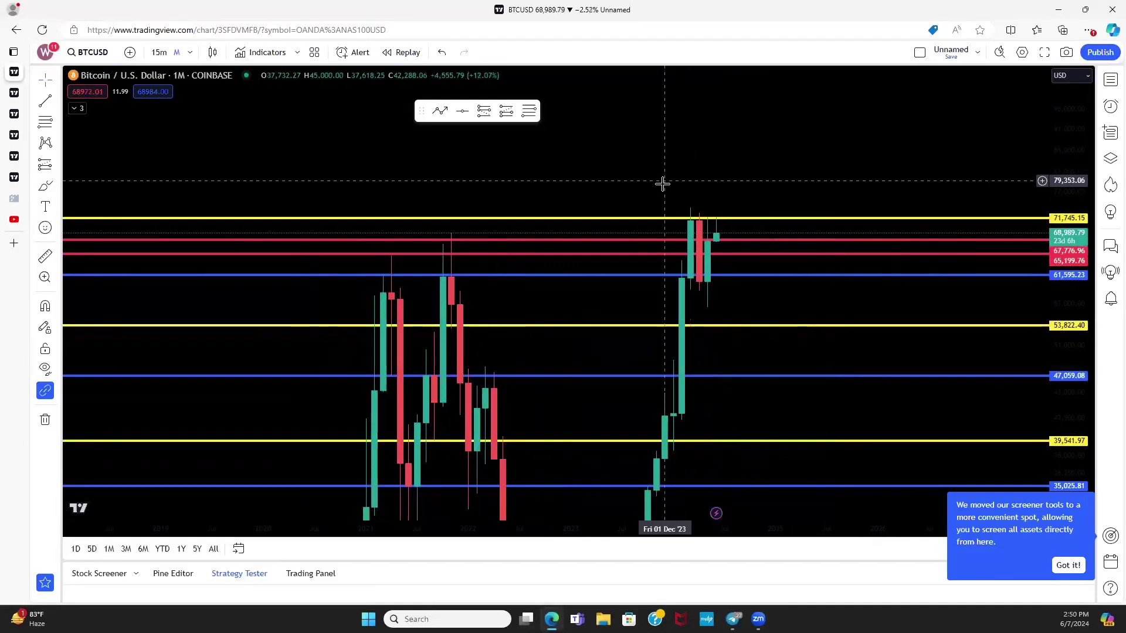
Step: Pan and rescale the monthly BTCUSD chart to review its marked price levels
scroll(953, 290, "right", 2)
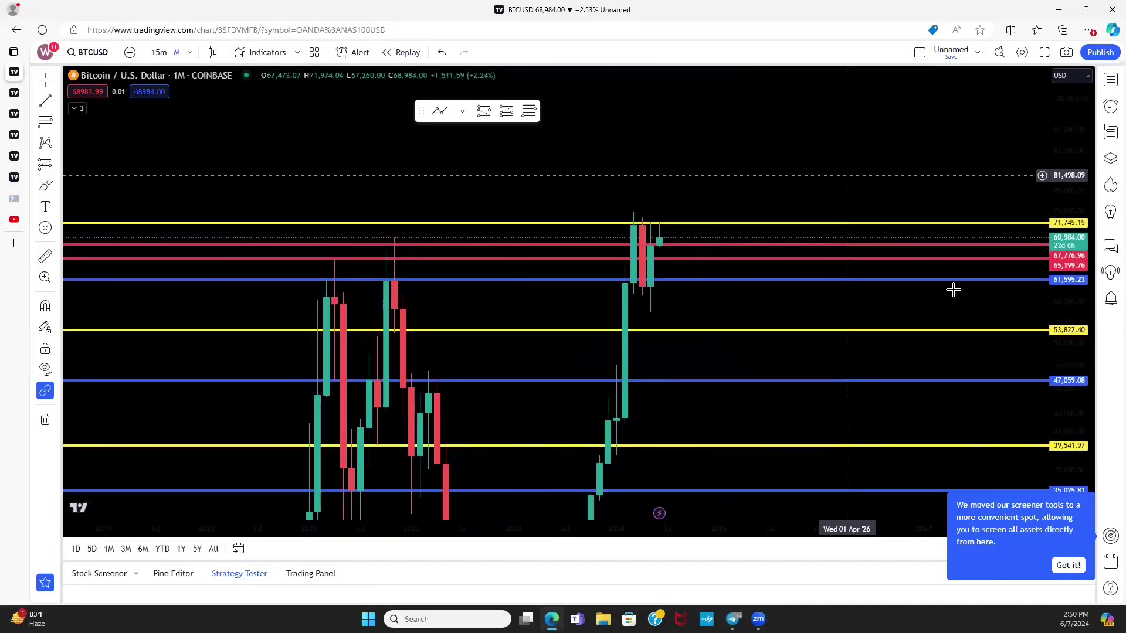
scroll(796, 364, "up", 2)
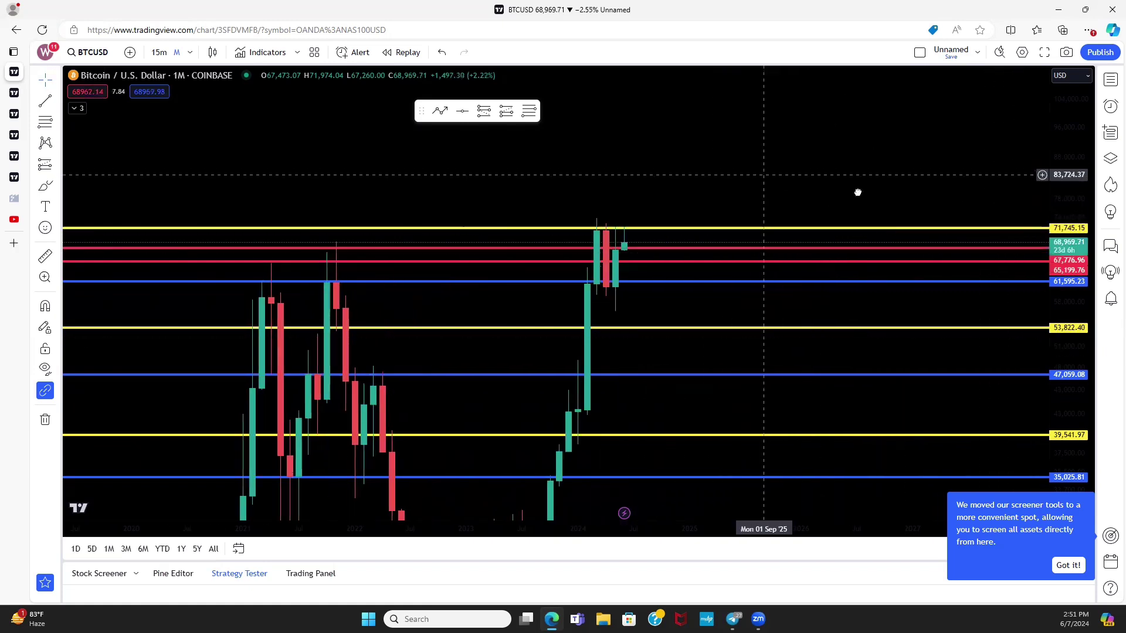
left_click_drag(857, 192, 939, 211)
left_click_drag(1055, 214, 1052, 279)
scroll(674, 198, "down", 1)
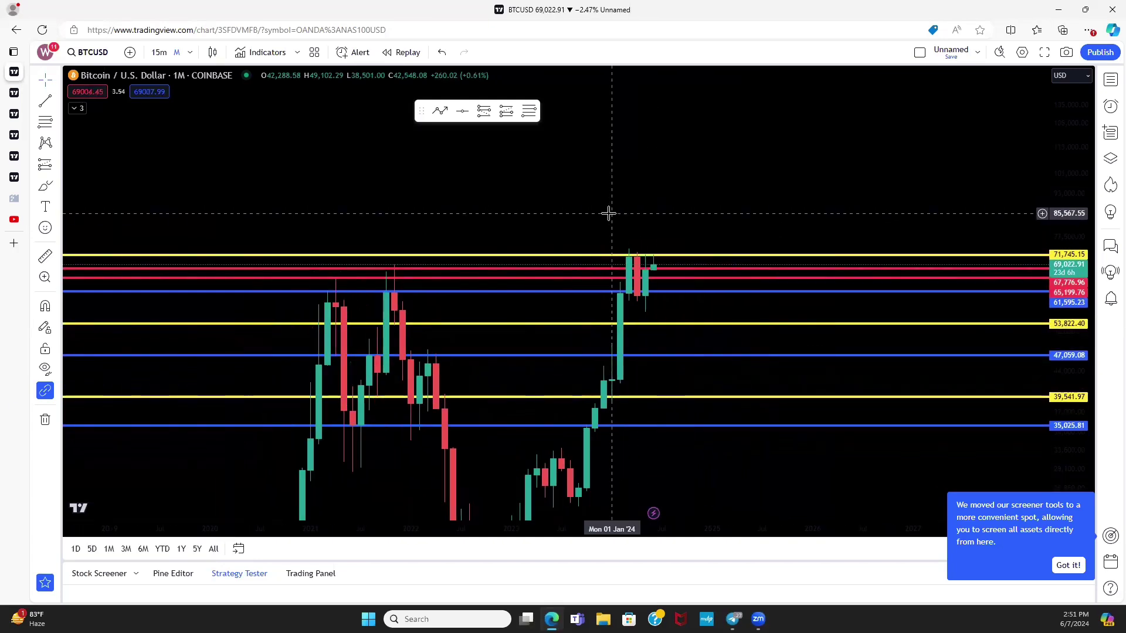
scroll(620, 219, "left", 3)
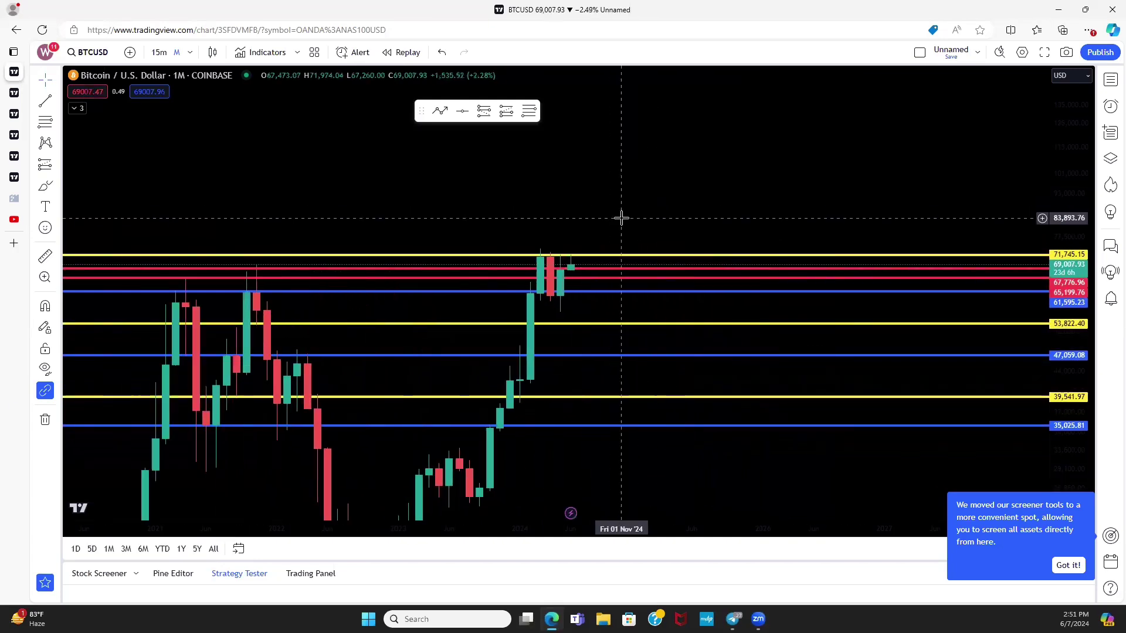
left_click_drag(686, 188, 623, 189)
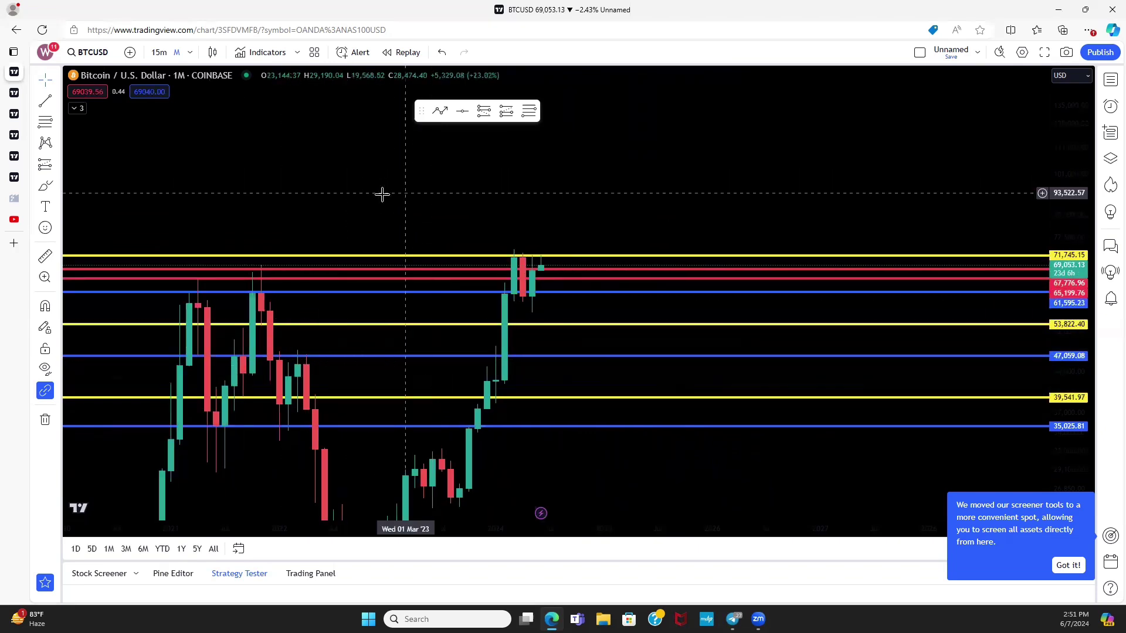
scroll(410, 198, "left", 3)
scroll(642, 362, "up", 4)
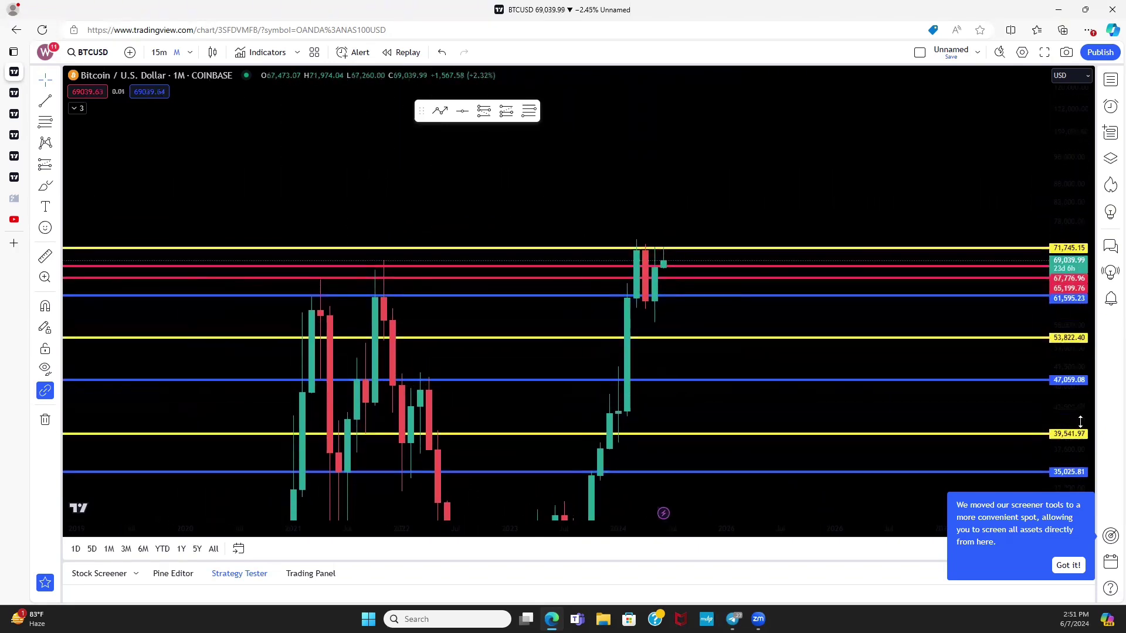
left_click_drag(597, 322, 690, 300)
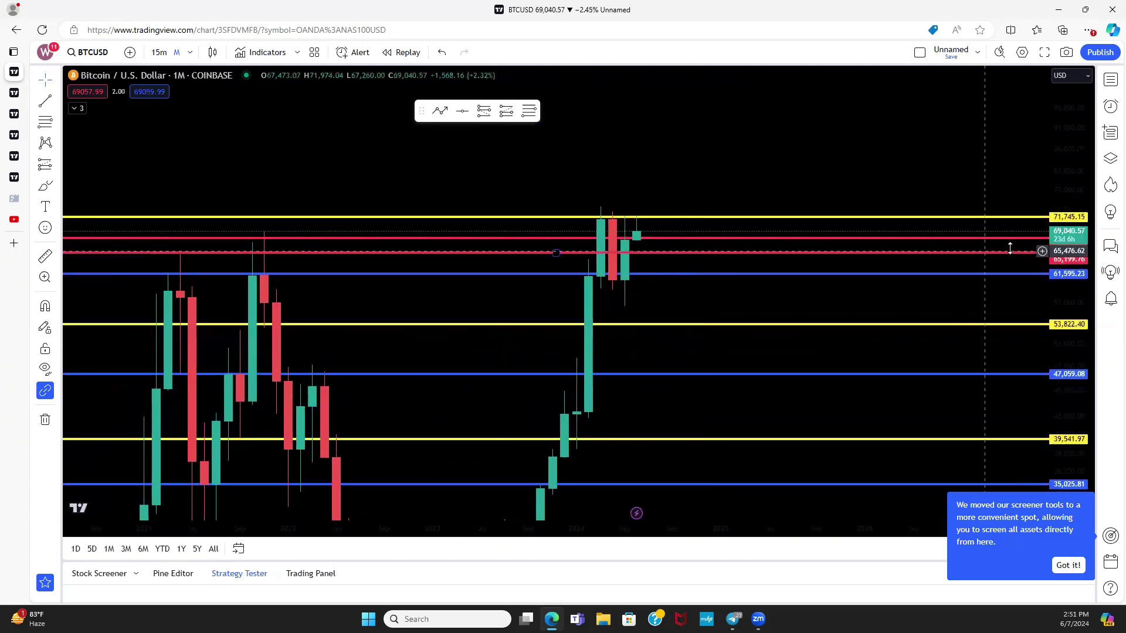
scroll(633, 217, "down", 2)
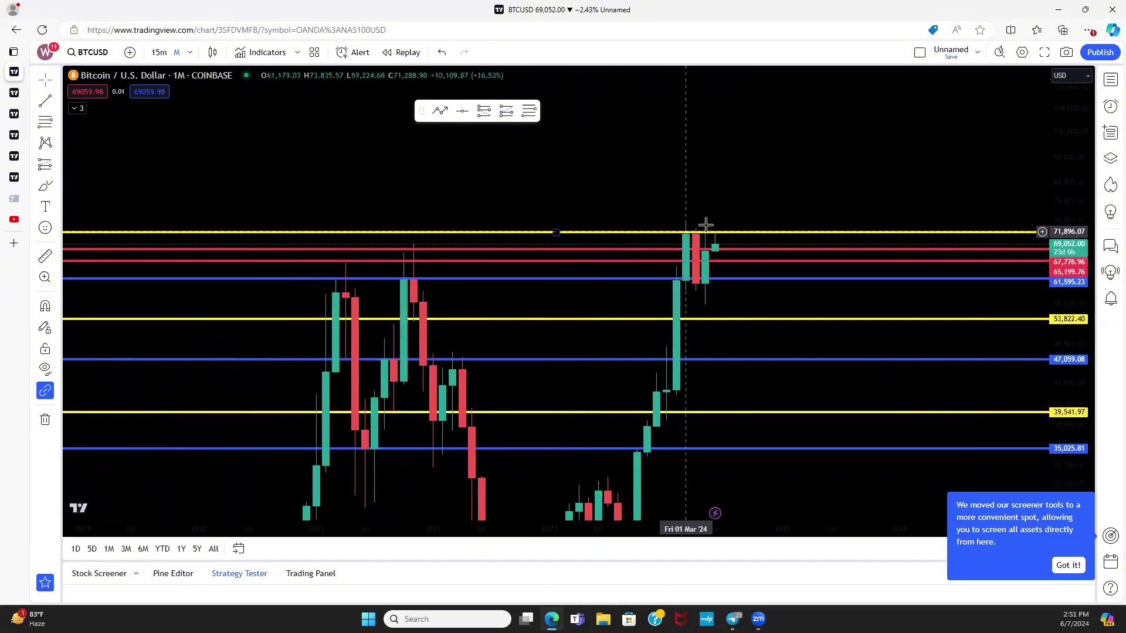
left_click_drag(653, 188, 607, 267)
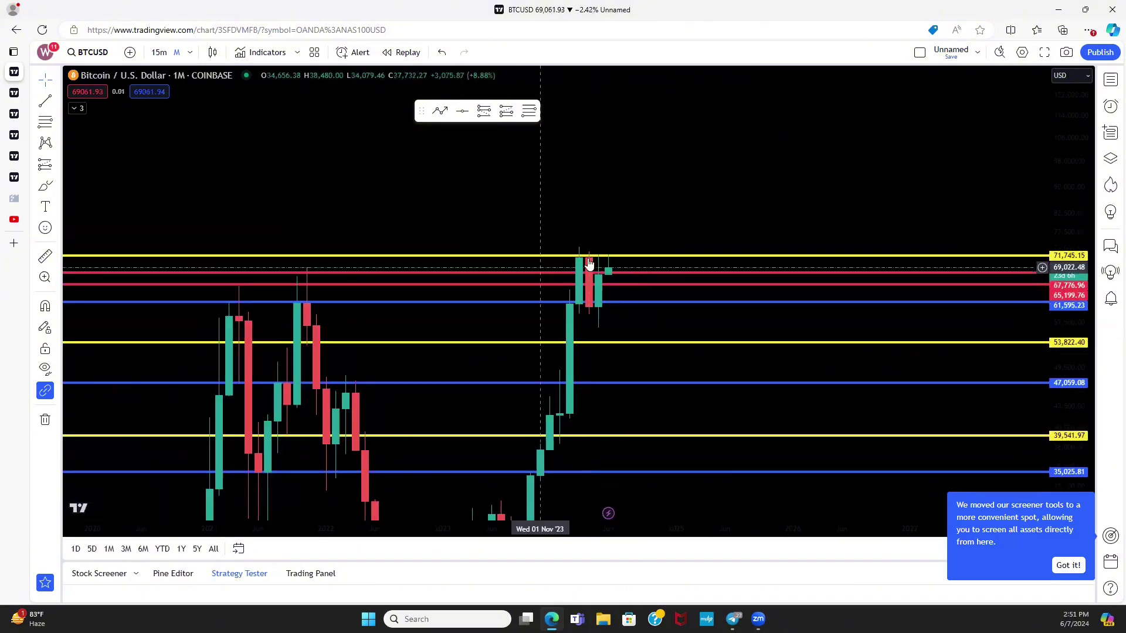
scroll(699, 250, "down", 2)
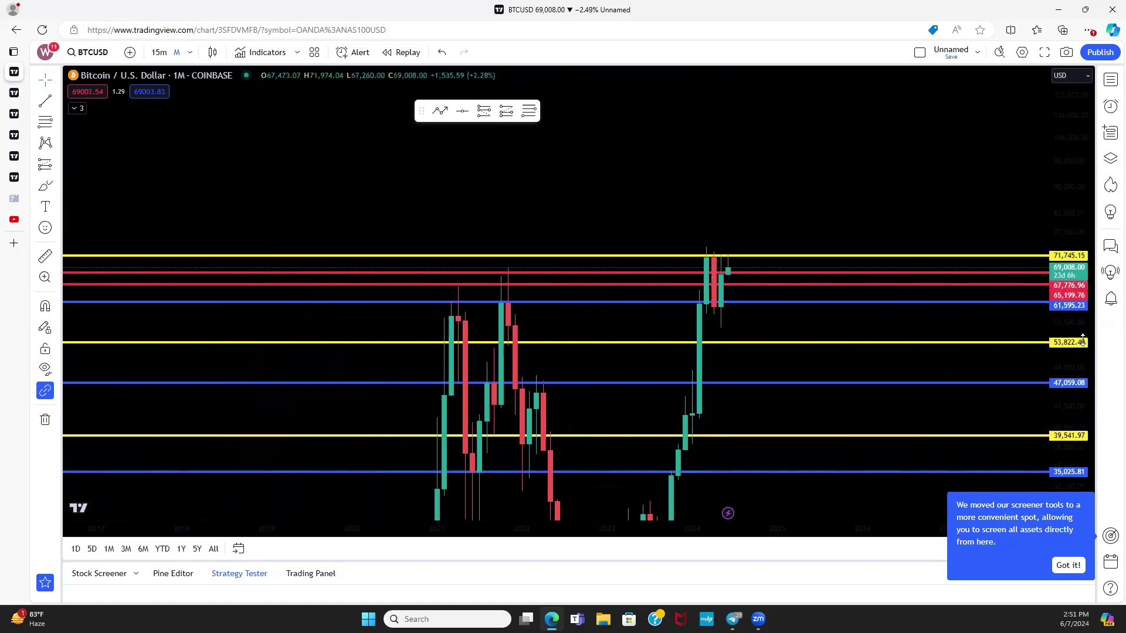
left_click_drag(1067, 328, 1067, 317)
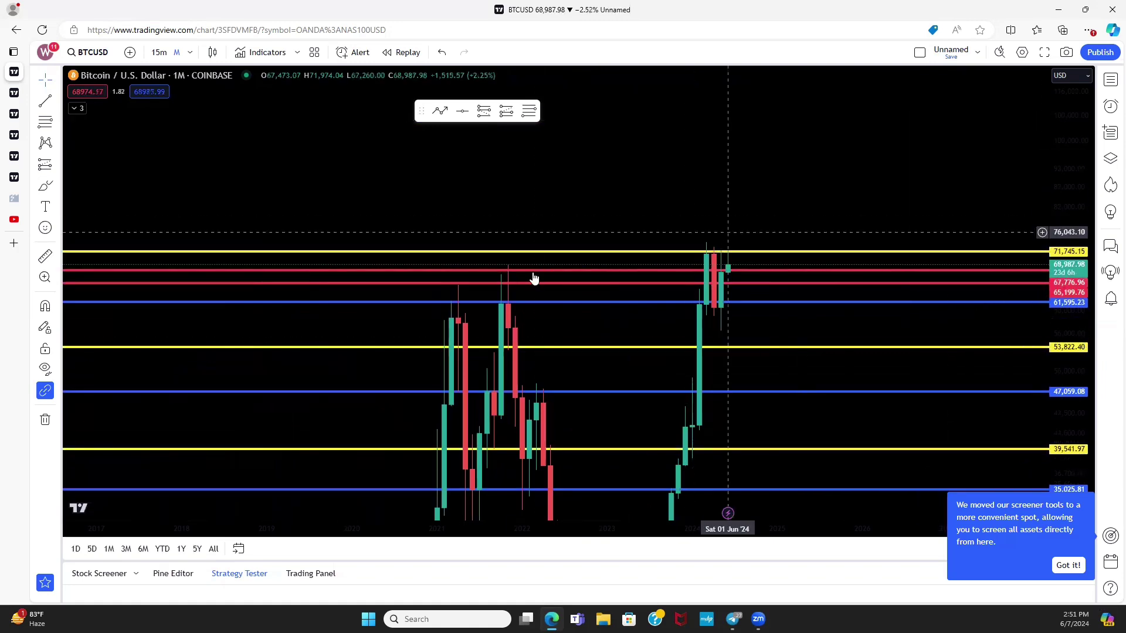
scroll(744, 278, "up", 2)
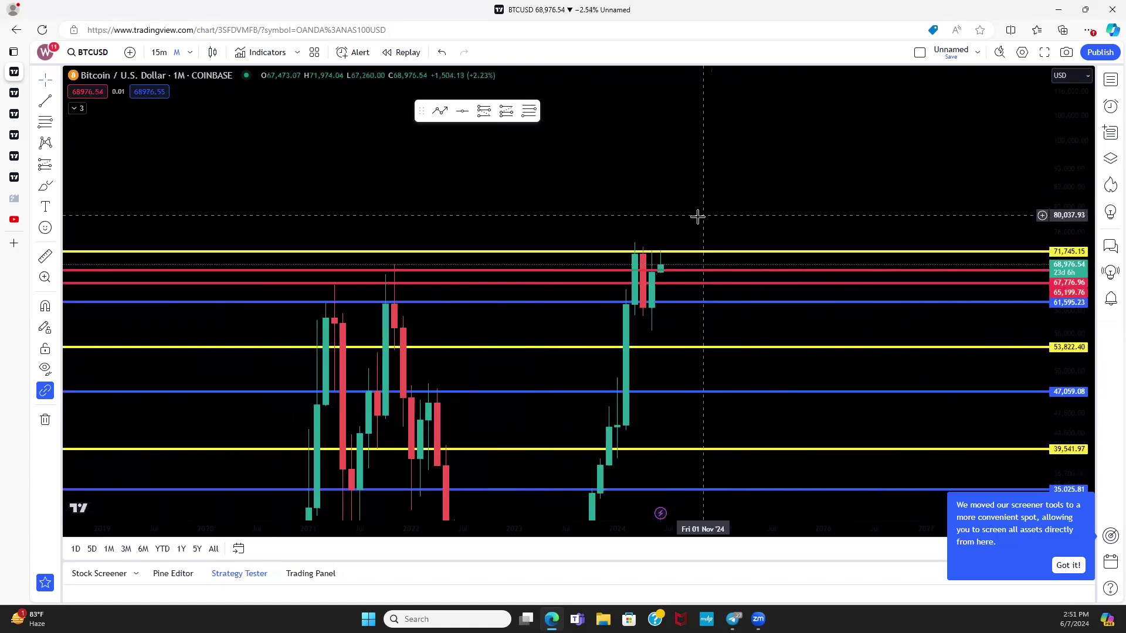
scroll(768, 247, "down", 2)
scroll(798, 293, "up", 1)
scroll(592, 276, "up", 2)
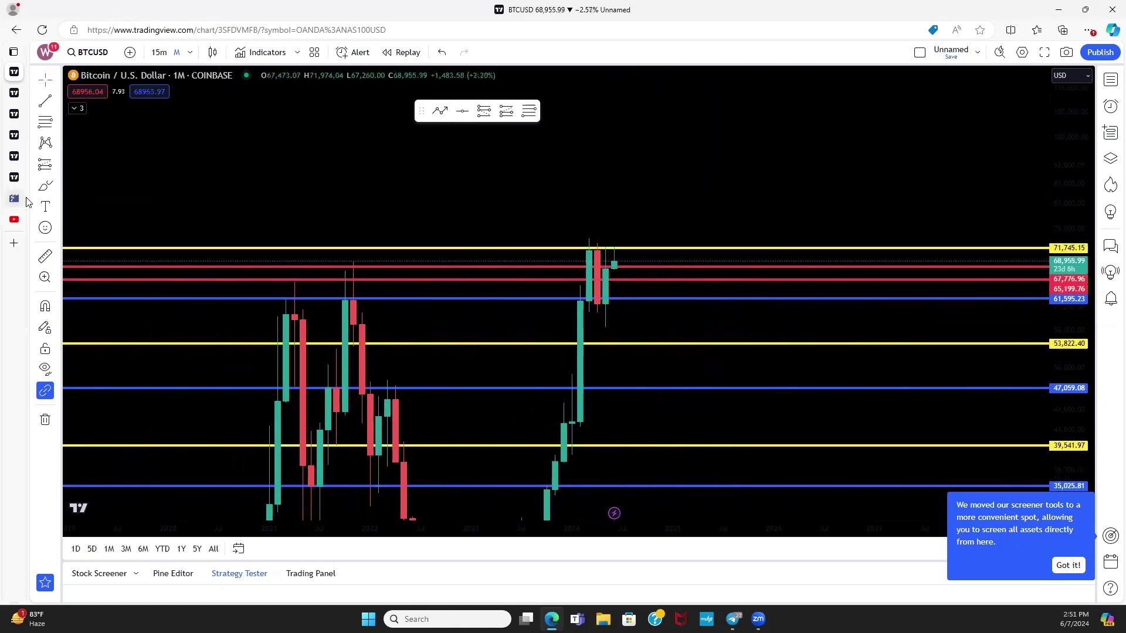
scroll(954, 299, "down", 1)
left_click_drag(1077, 307, 1078, 296)
scroll(639, 234, "up", 2)
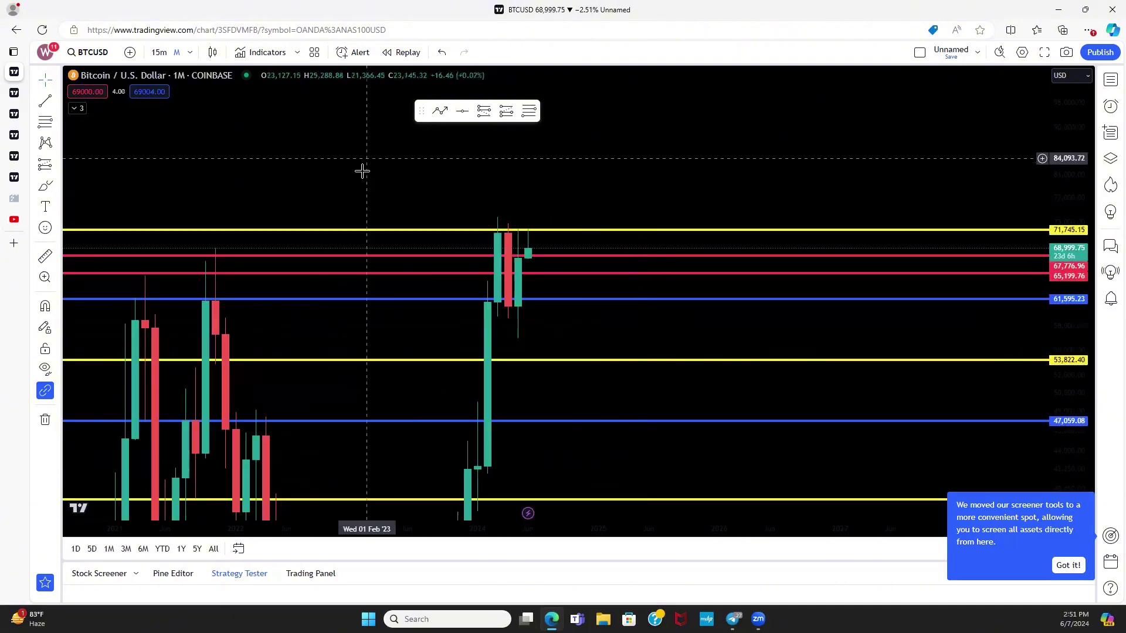
left_click_drag(344, 183, 432, 187)
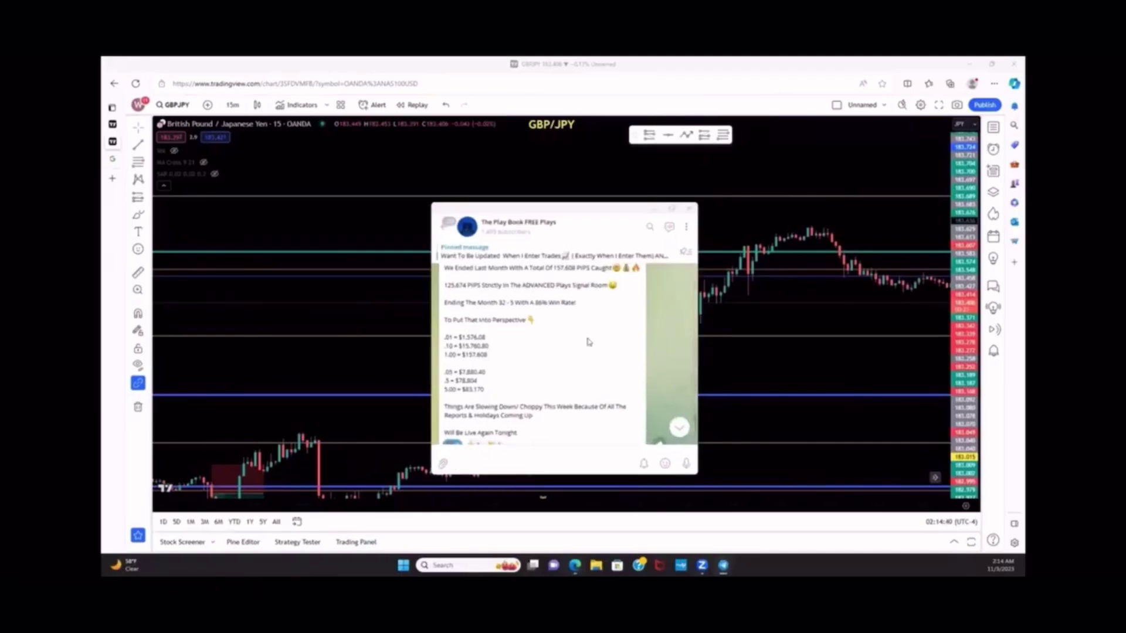
Step: Follow reply quotes to the older quarterly recap and the original SOLD GBP/NZD signal
scroll(589, 341, "up", 2)
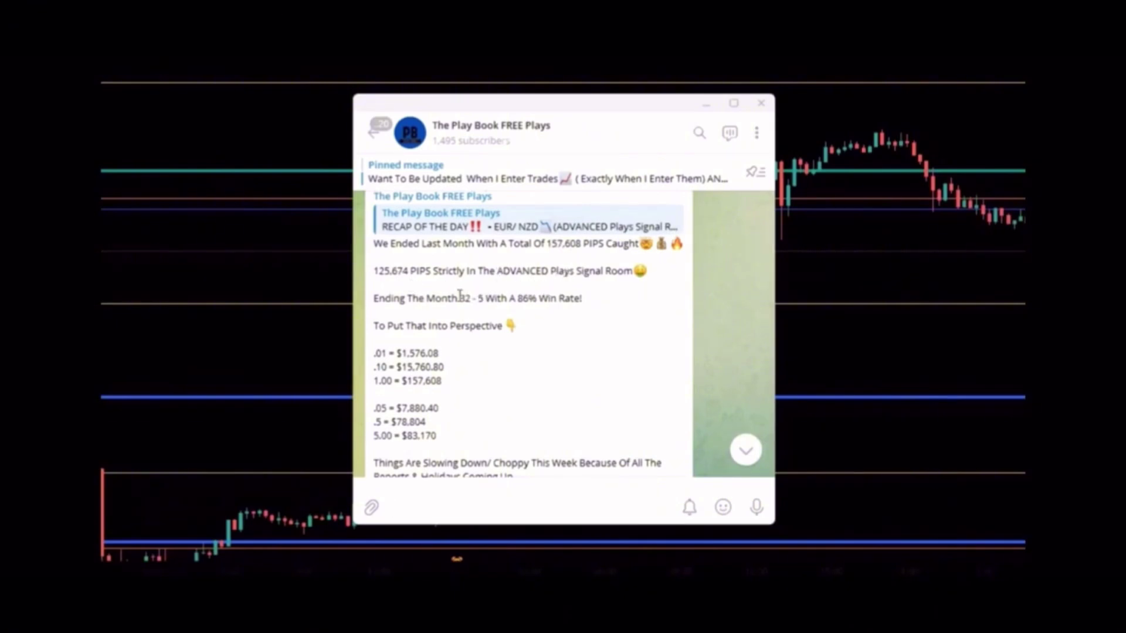
left_click(477, 224)
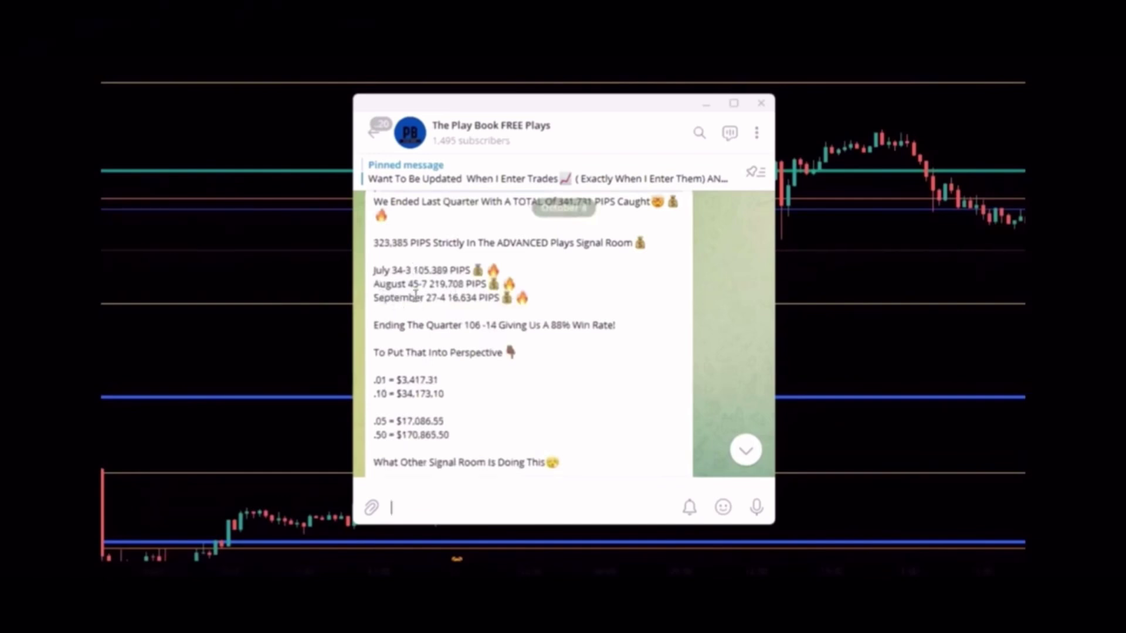
scroll(416, 277, "up", 1)
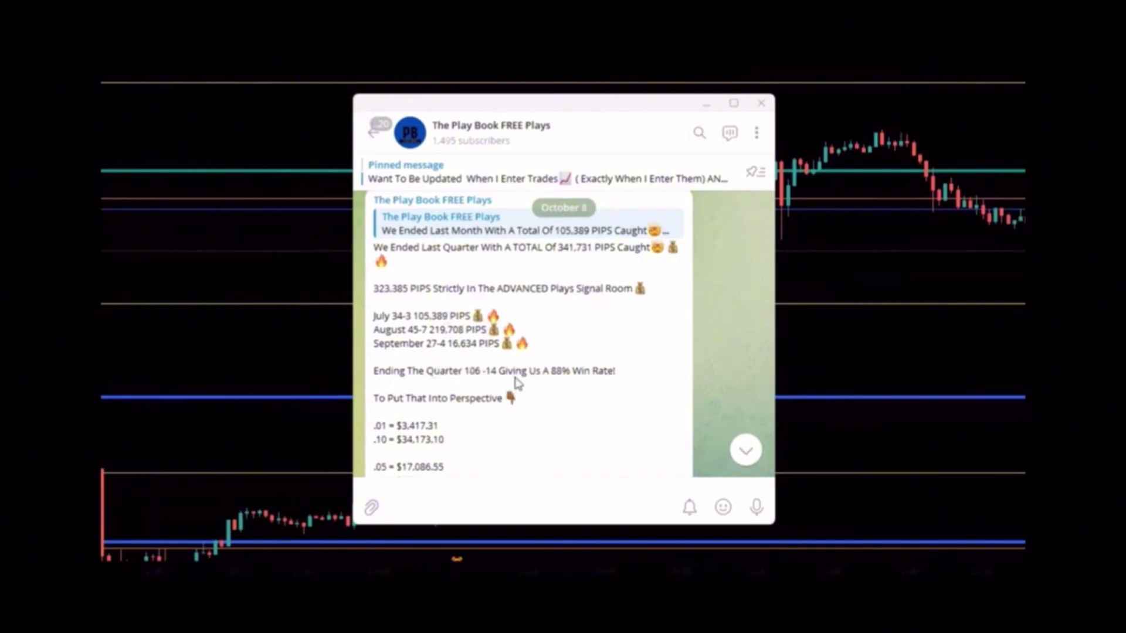
left_click(452, 232)
scroll(584, 227, "up", 1)
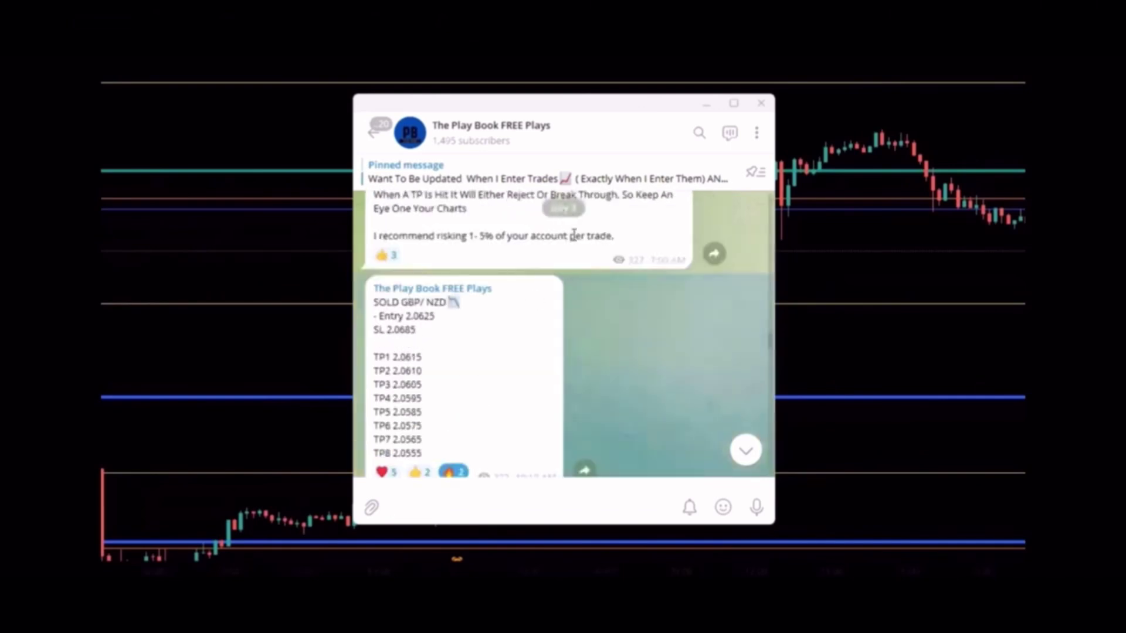
scroll(574, 235, "down", 1)
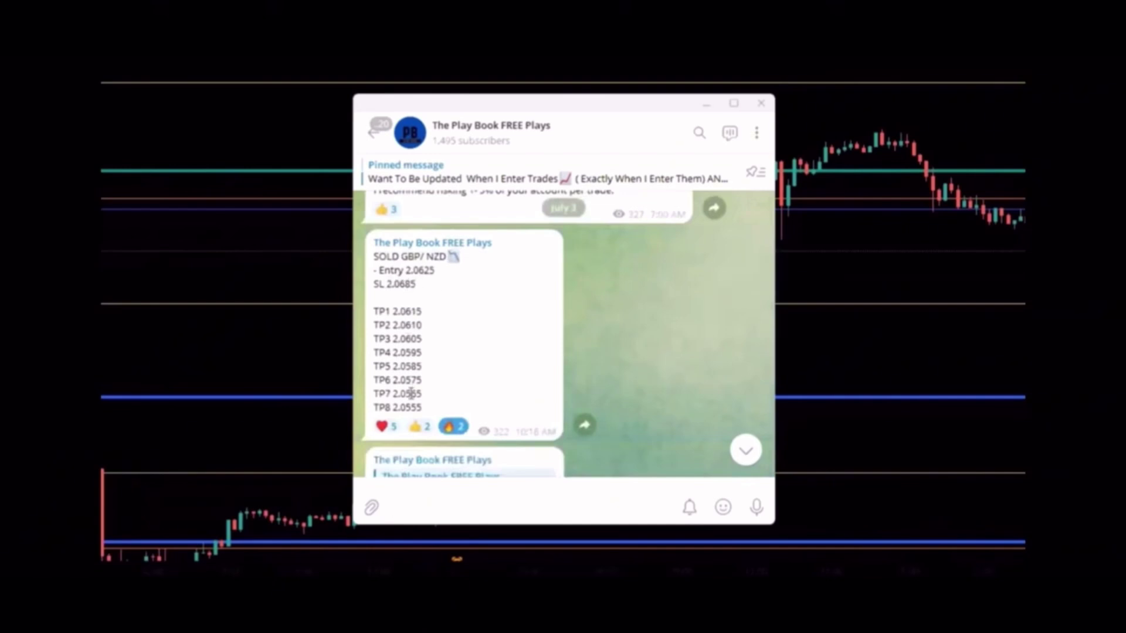
scroll(502, 431, "down", 1)
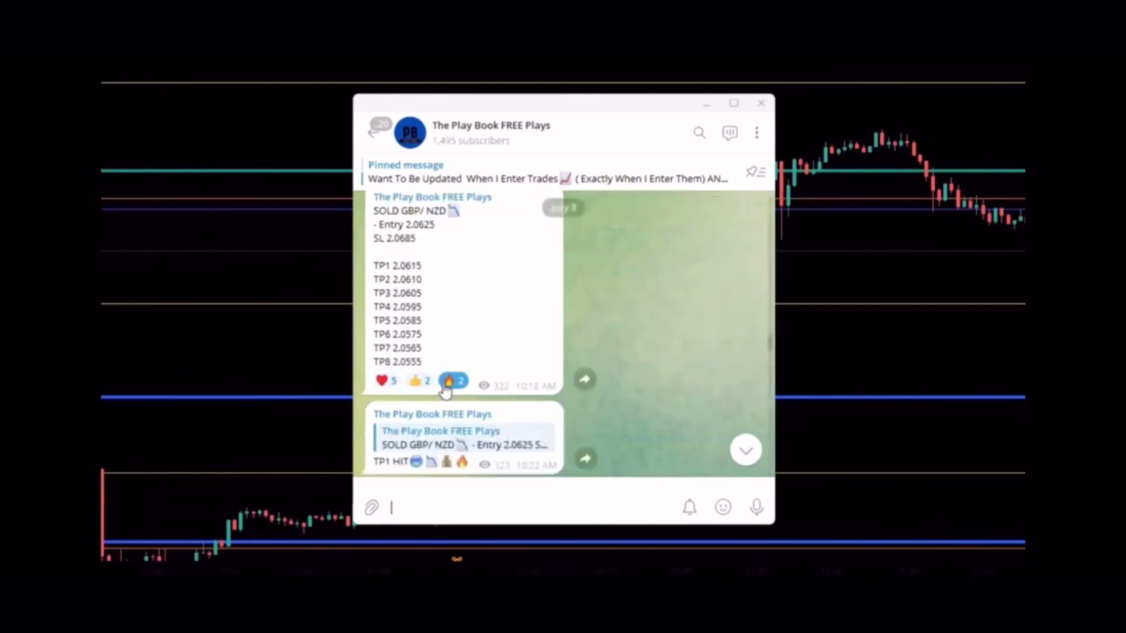
scroll(466, 311, "down", 15)
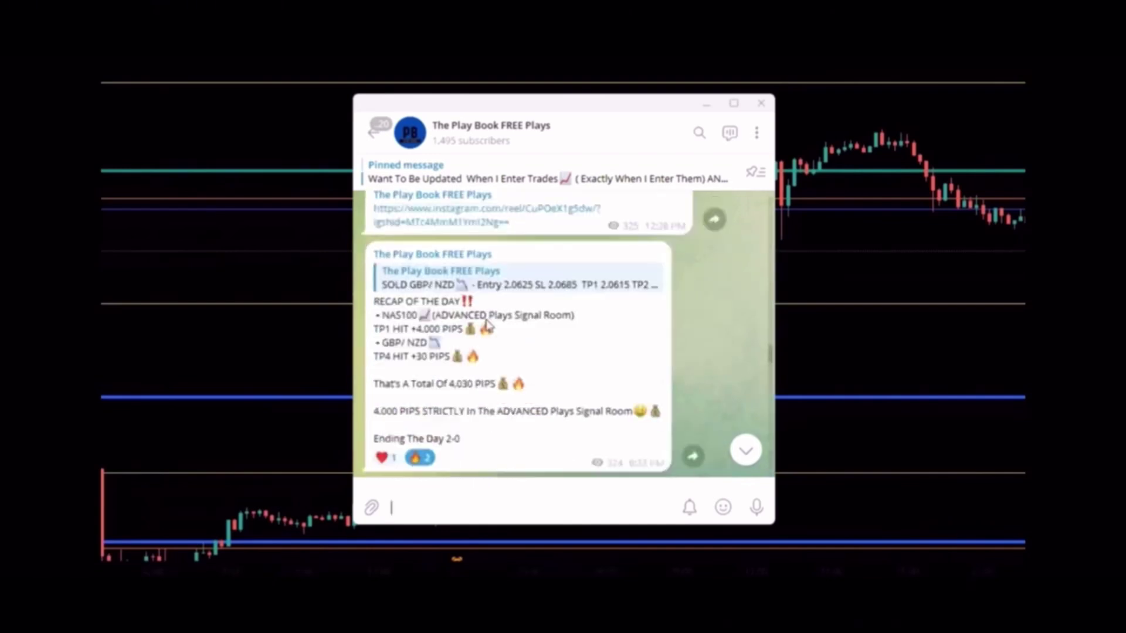
scroll(494, 340, "down", 10)
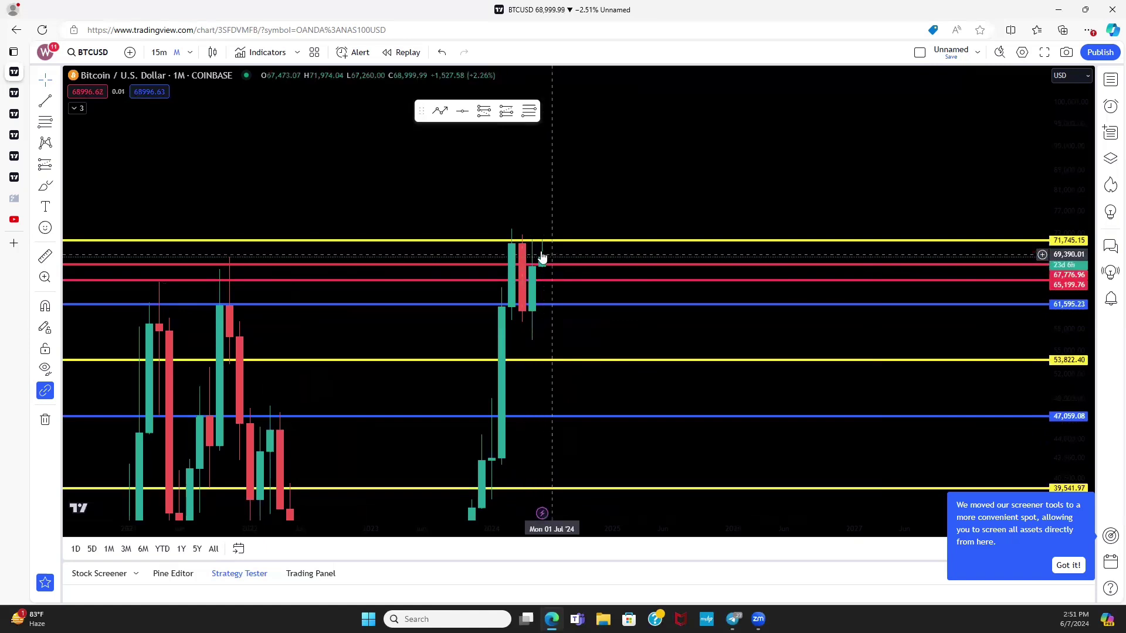
Step: Sketch a yellow upward path through the blue 61,595.23 line, then delete it
scroll(547, 150, "left", 3)
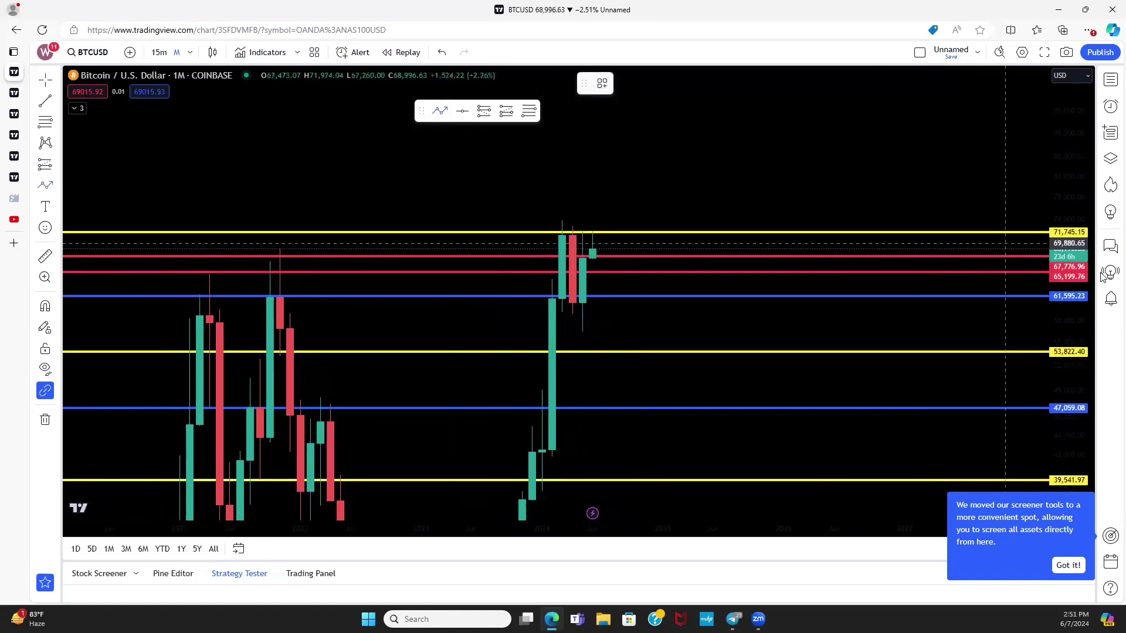
scroll(646, 414, "left", 3)
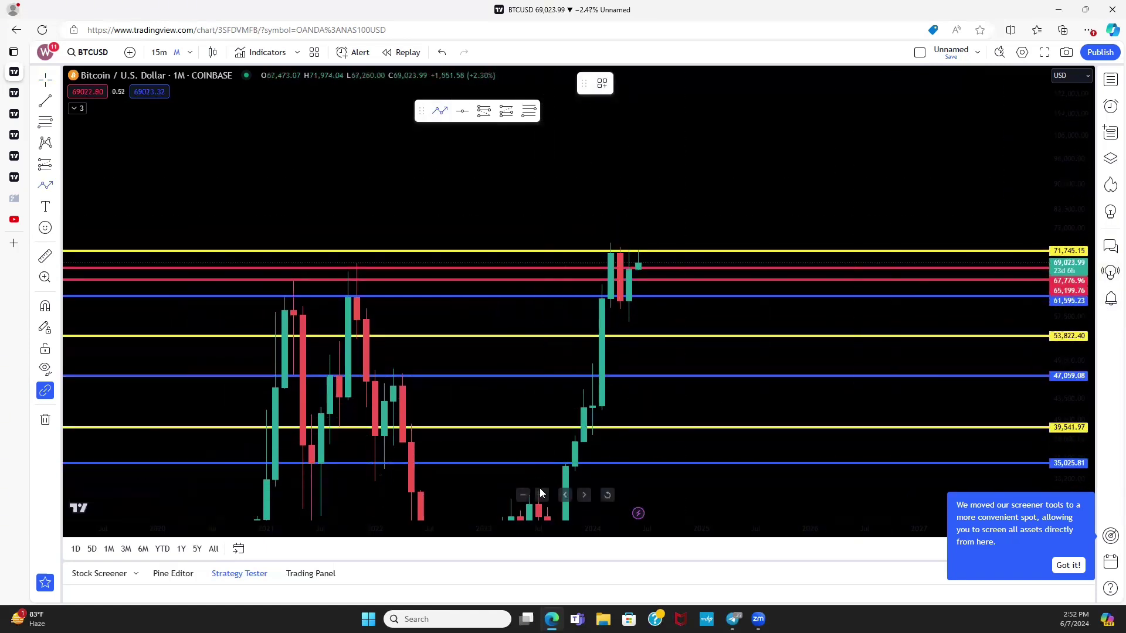
mouse_move(538, 488)
left_mouse_down()
mouse_move(620, 357)
mouse_move(601, 250)
left_mouse_up()
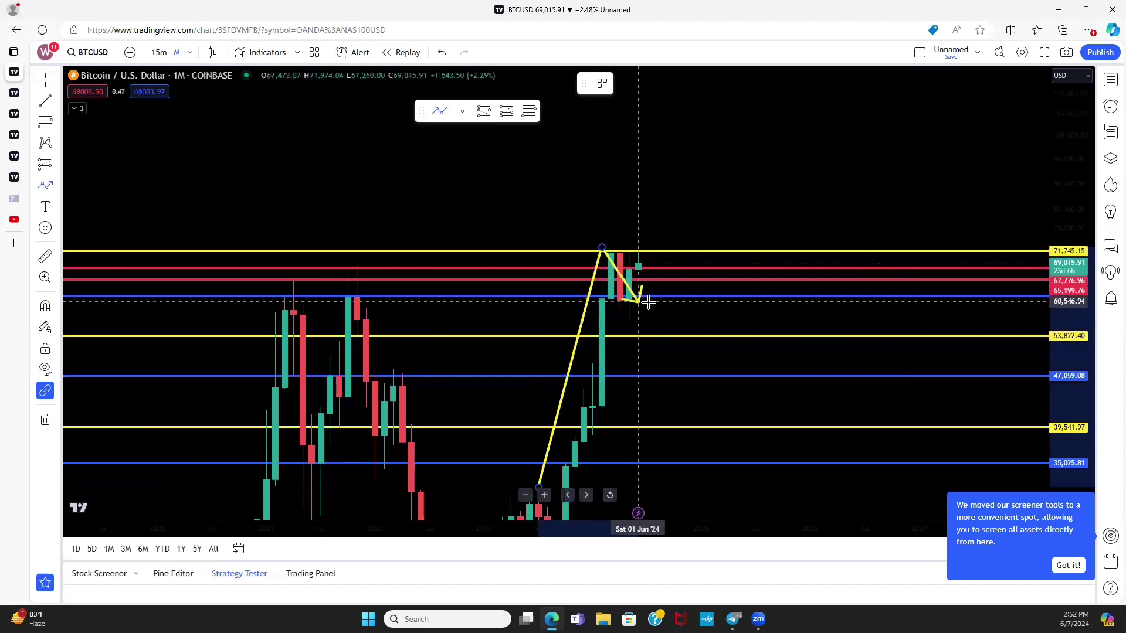
left_click(619, 300)
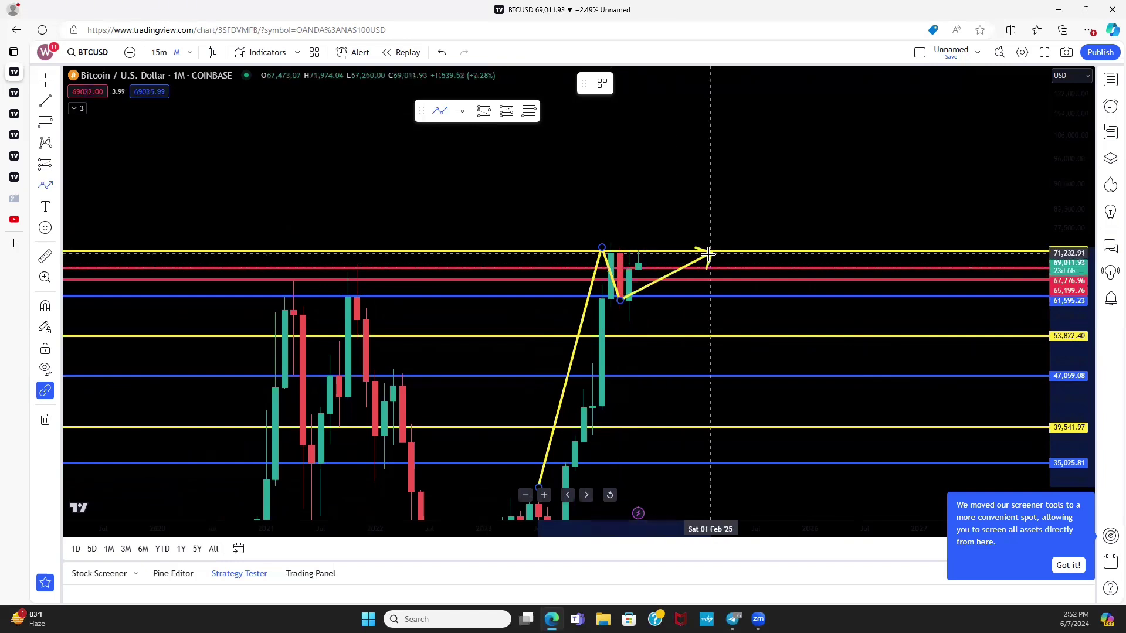
scroll(644, 263, "up", 1)
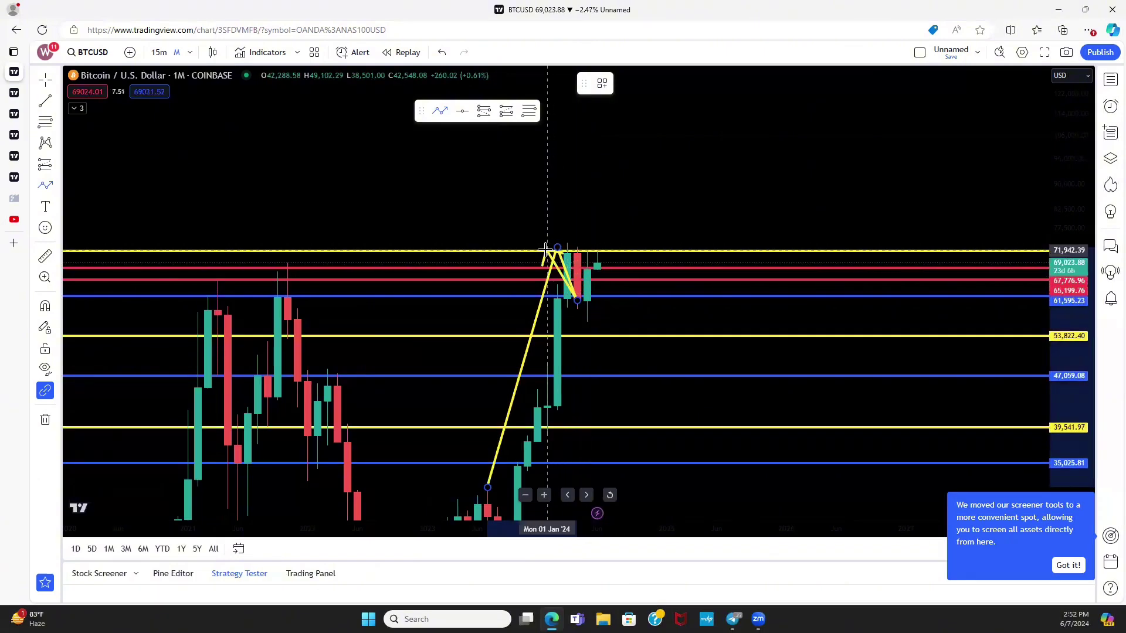
left_click(596, 238)
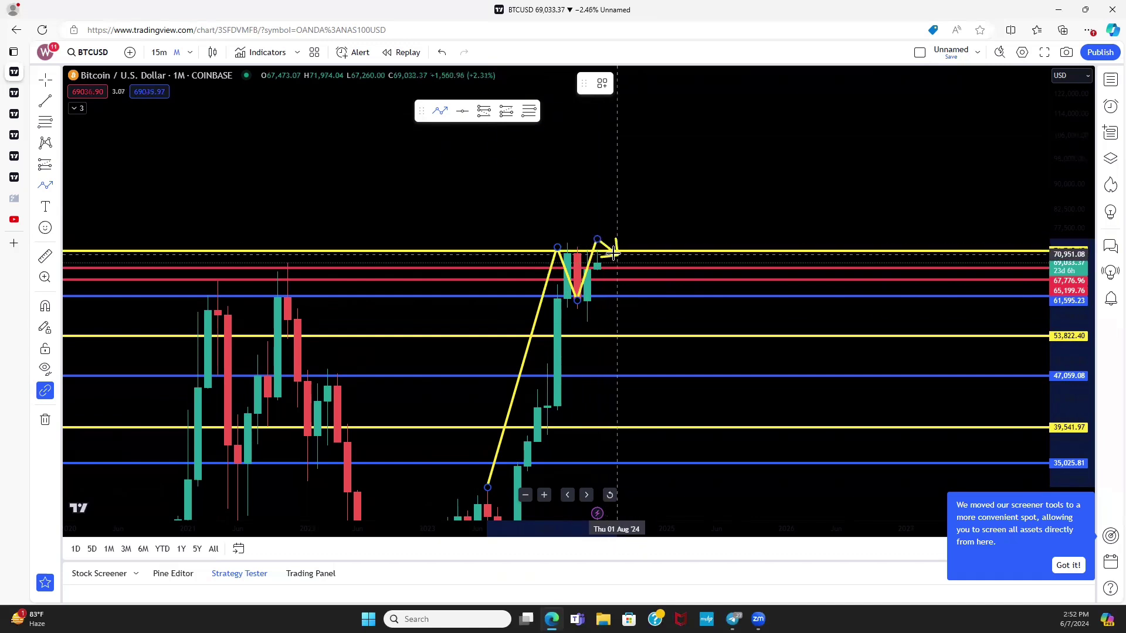
left_click(617, 251)
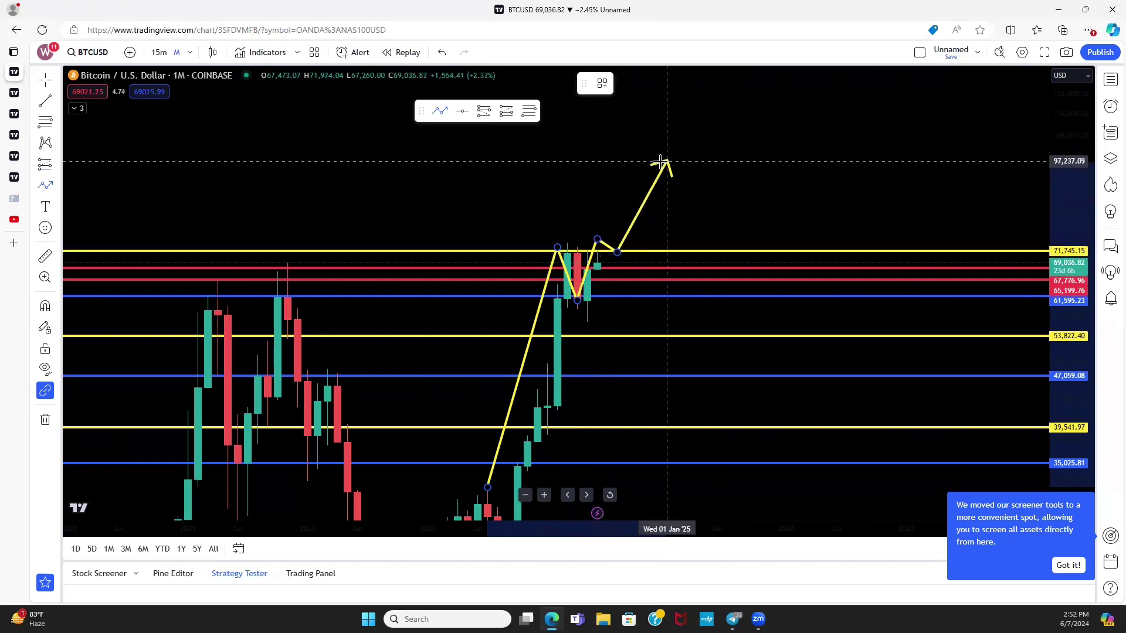
key("Escape")
key("Delete")
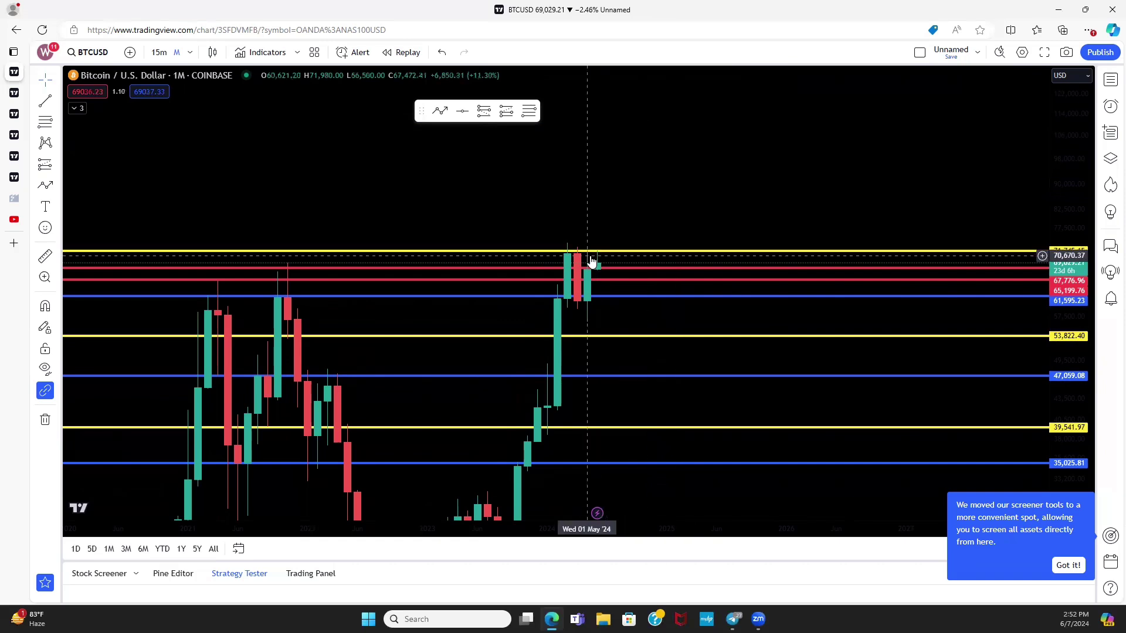
scroll(655, 271, "up", 2)
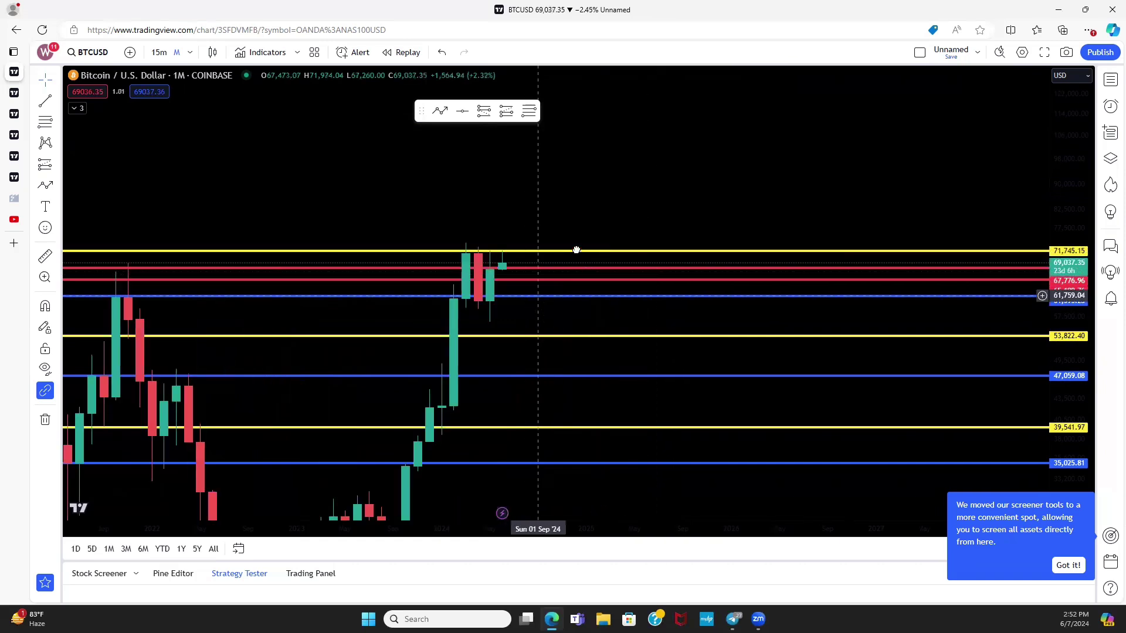
scroll(608, 279, "left", 3)
scroll(656, 298, "left", 3)
scroll(693, 305, "right", 3)
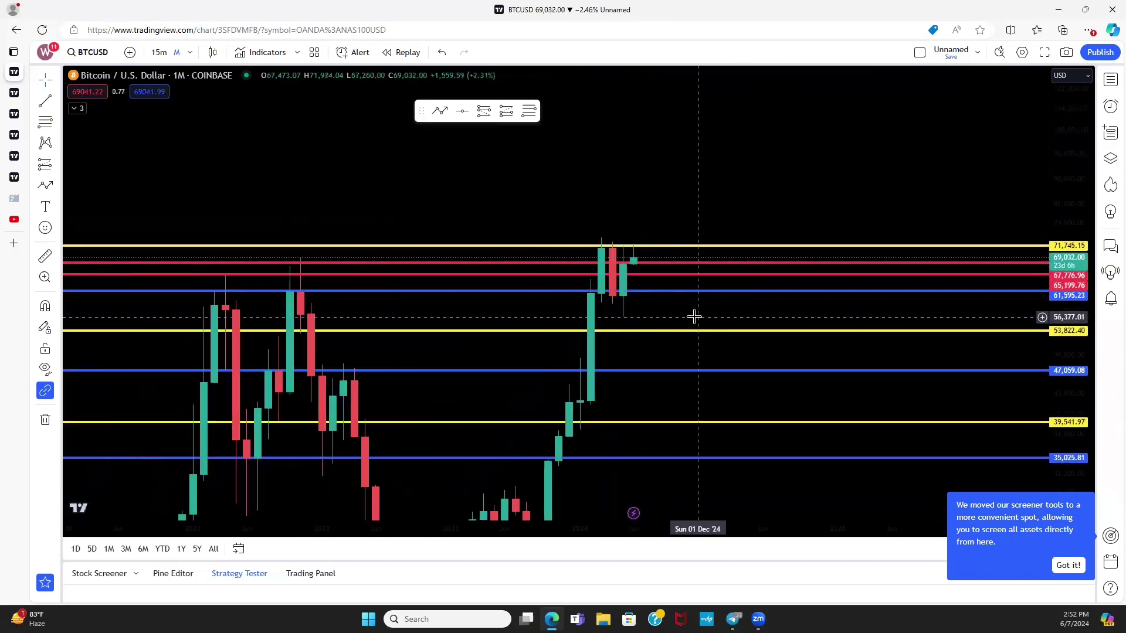
scroll(675, 301, "left", 5)
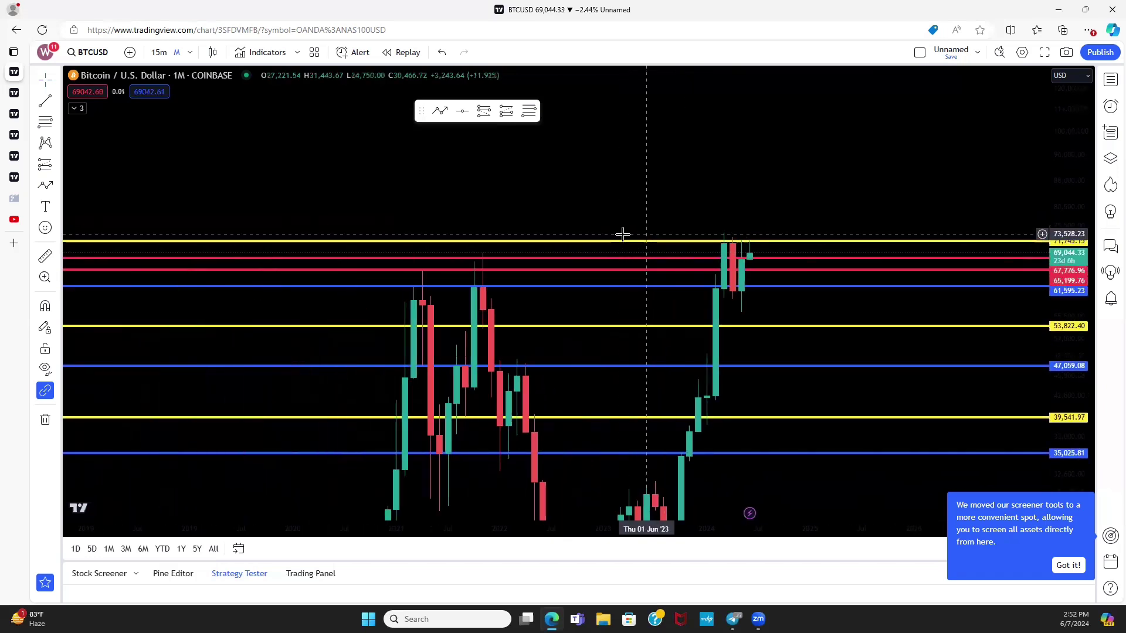
scroll(854, 276, "down", 2)
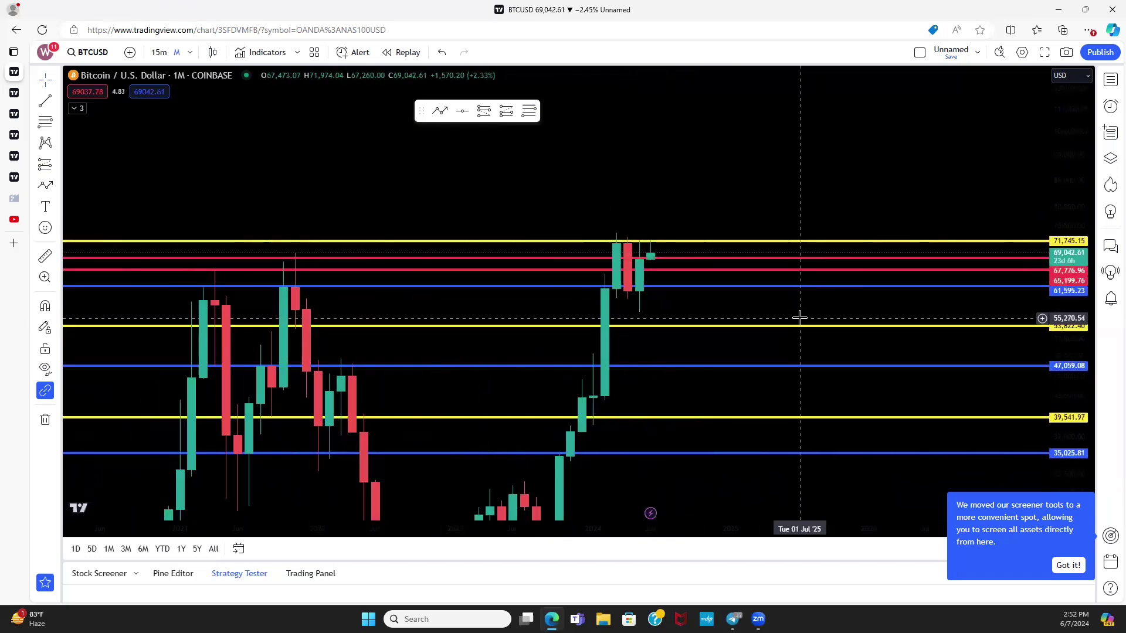
scroll(879, 299, "up", 2)
scroll(1009, 322, "down", 2)
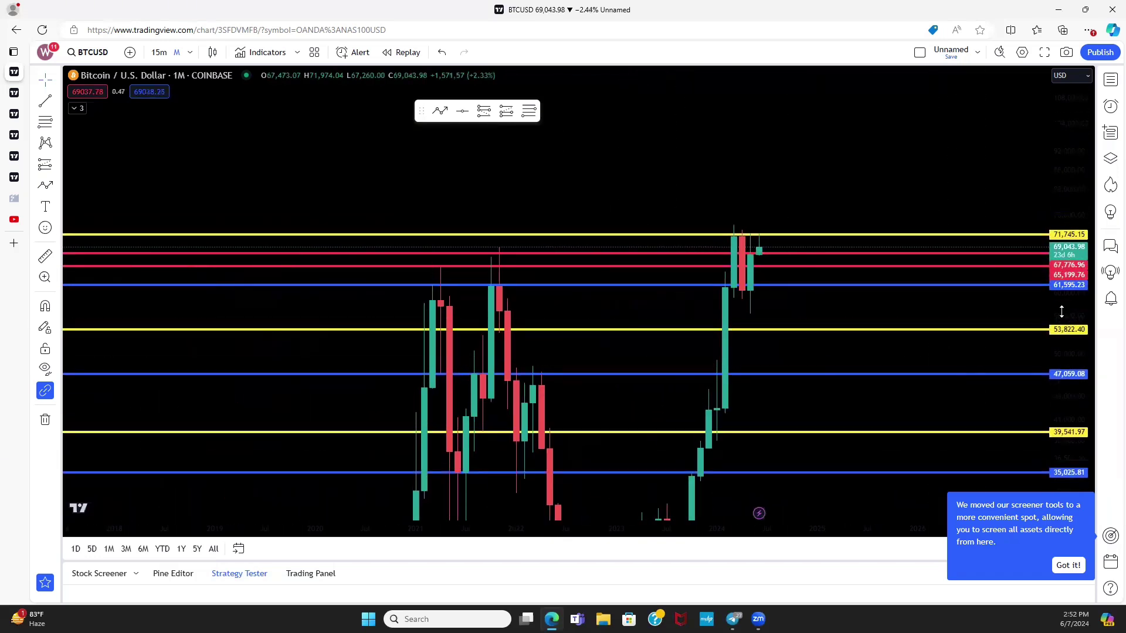
scroll(821, 309, "up", 2)
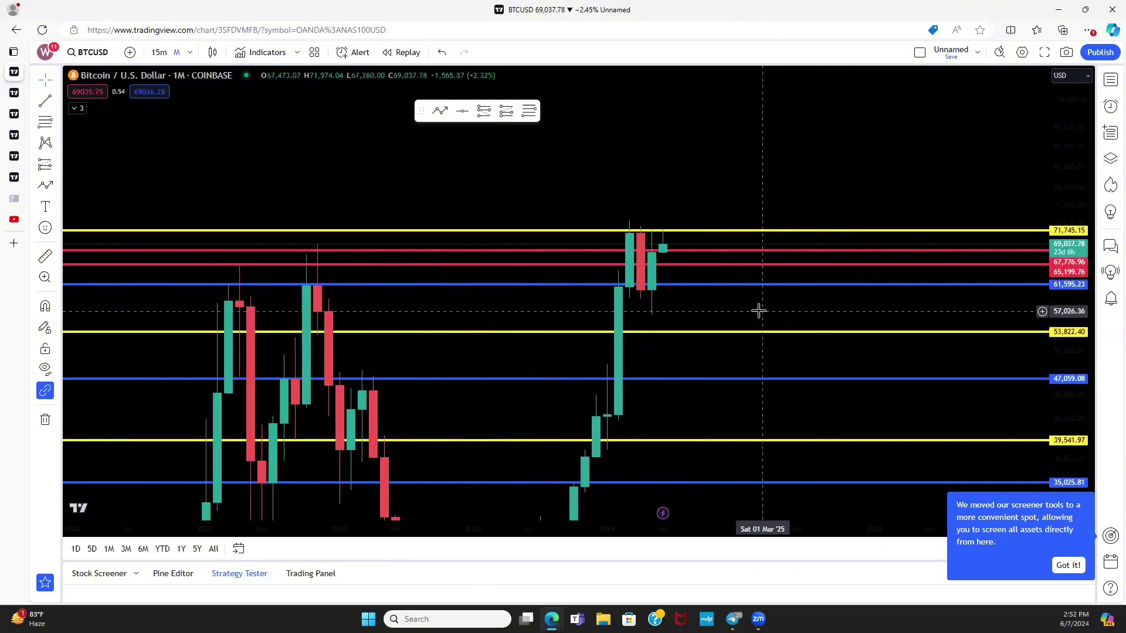
left_click_drag(713, 314, 705, 314)
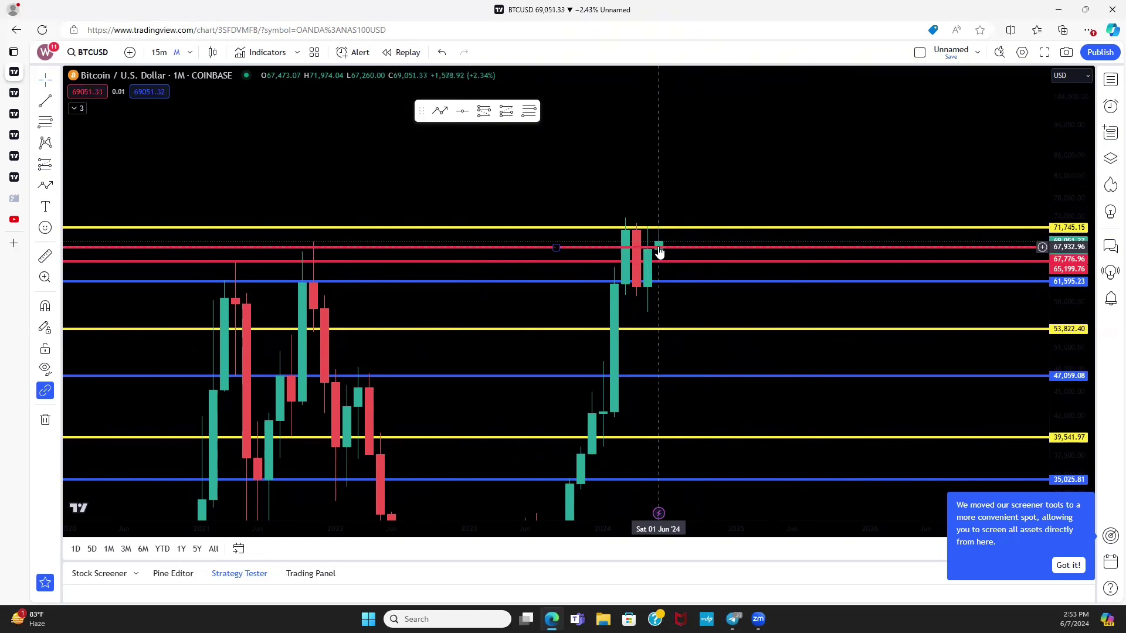
scroll(719, 254, "up", 1)
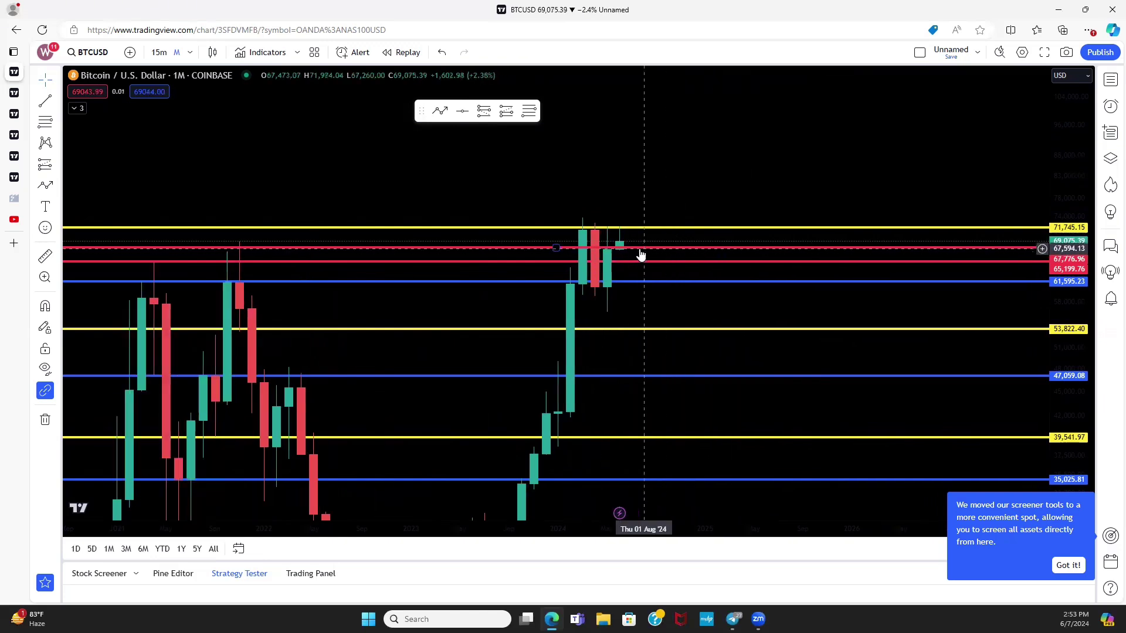
left_click_drag(1068, 332, 1068, 285)
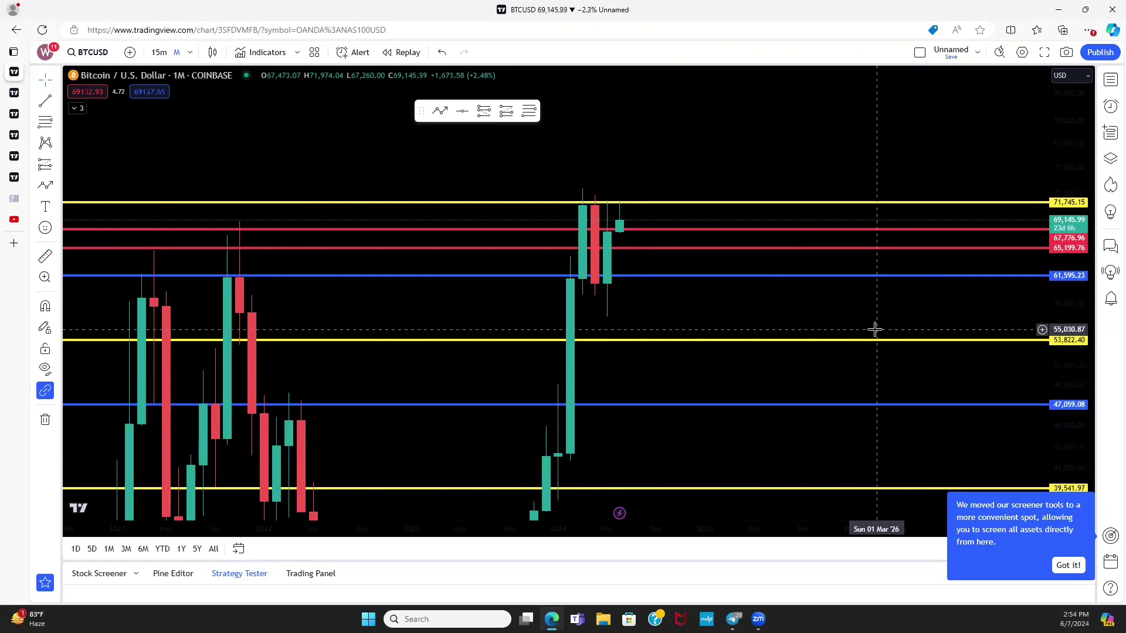
scroll(914, 234, "down", 1)
left_click_drag(948, 250, 949, 249)
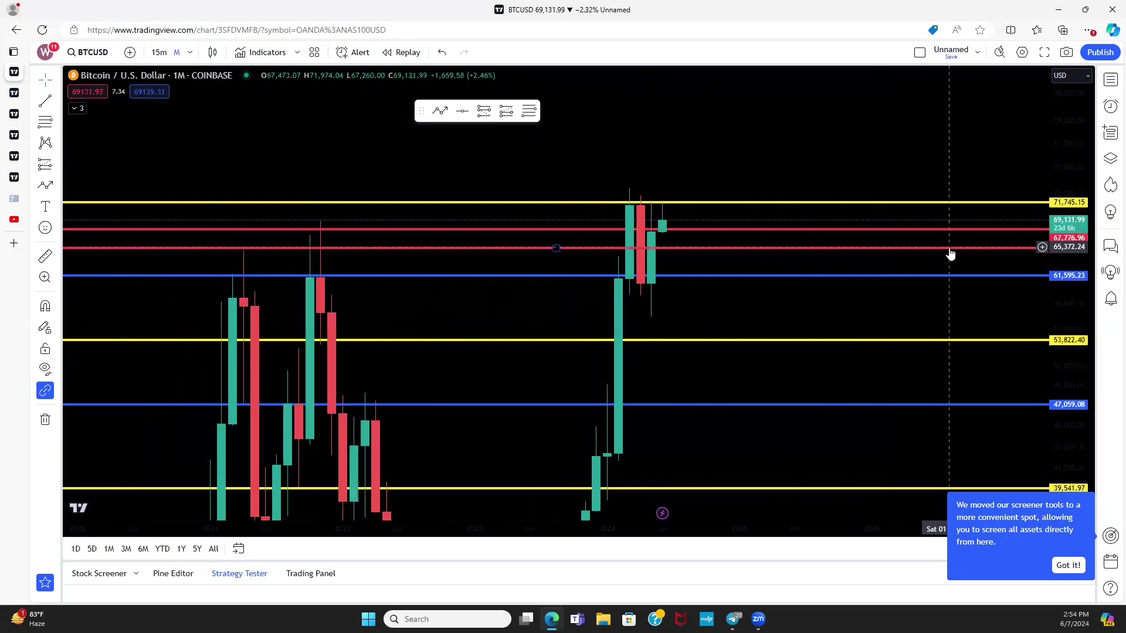
left_click(679, 287)
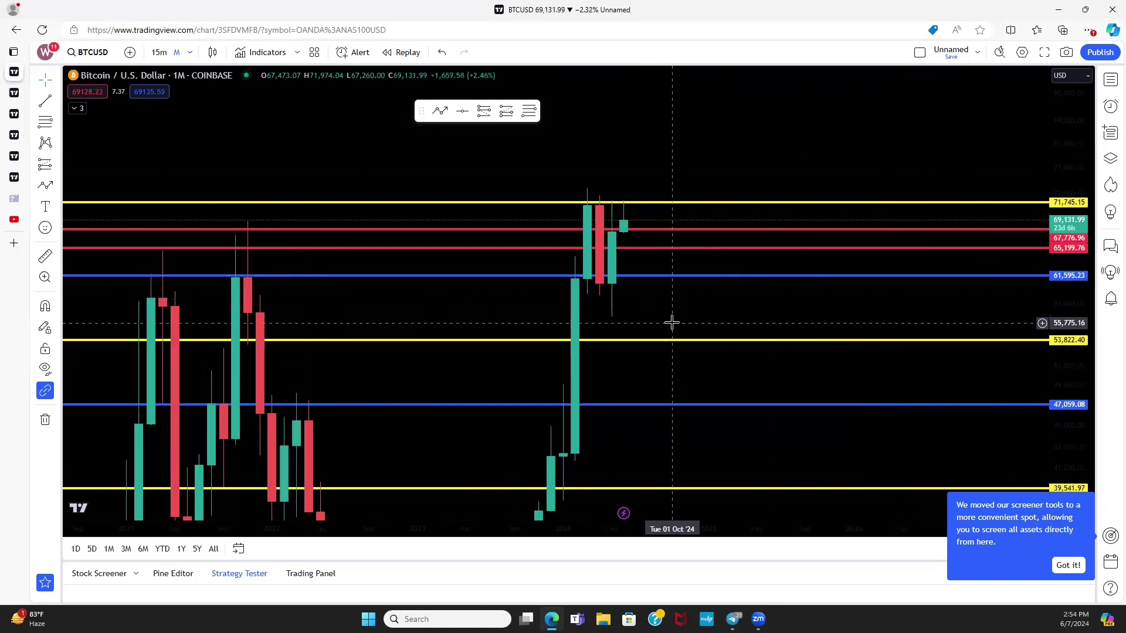
scroll(742, 319, "up", 1)
left_click_drag(1084, 227, 1083, 247)
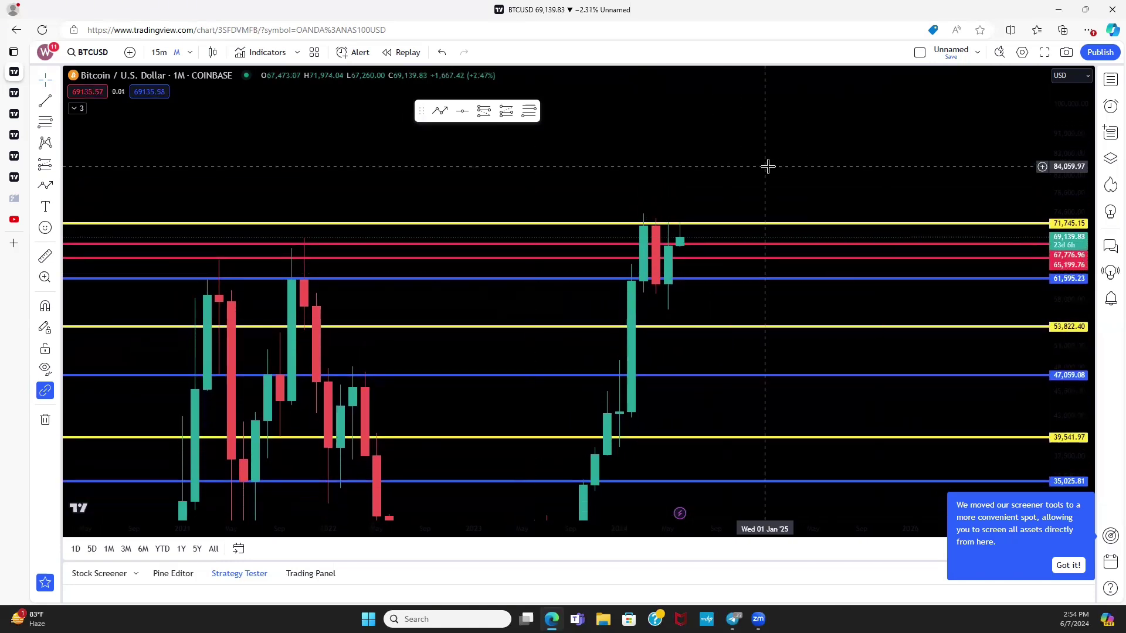
scroll(760, 186, "down", 1)
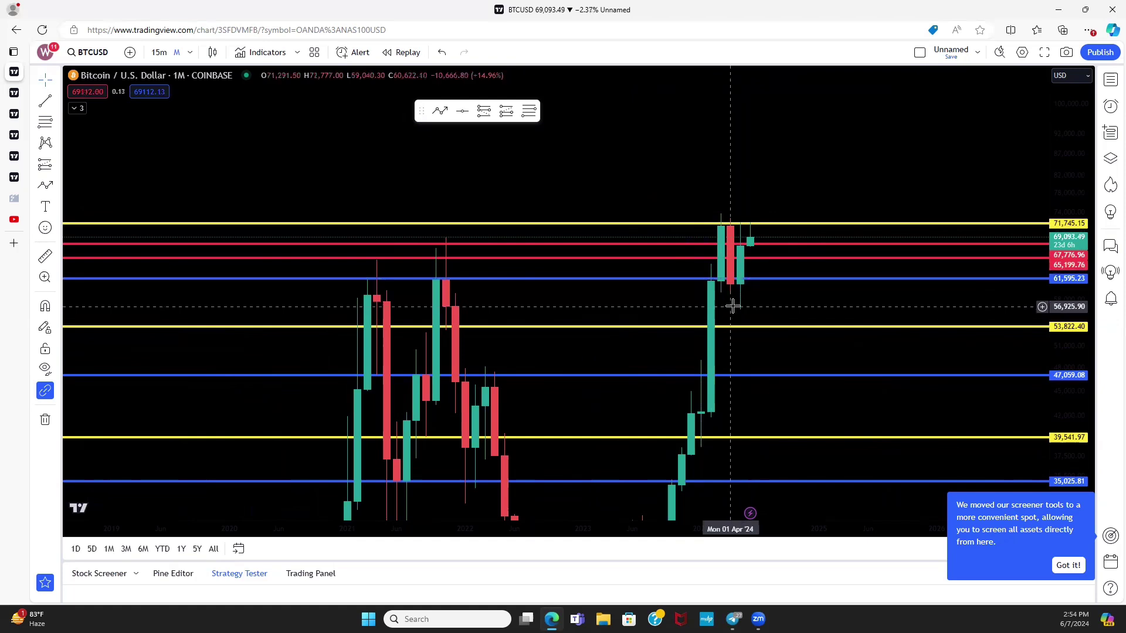
scroll(741, 207, "right", 5)
left_click_drag(613, 204, 741, 189)
left_click_drag(1062, 291, 885, 297)
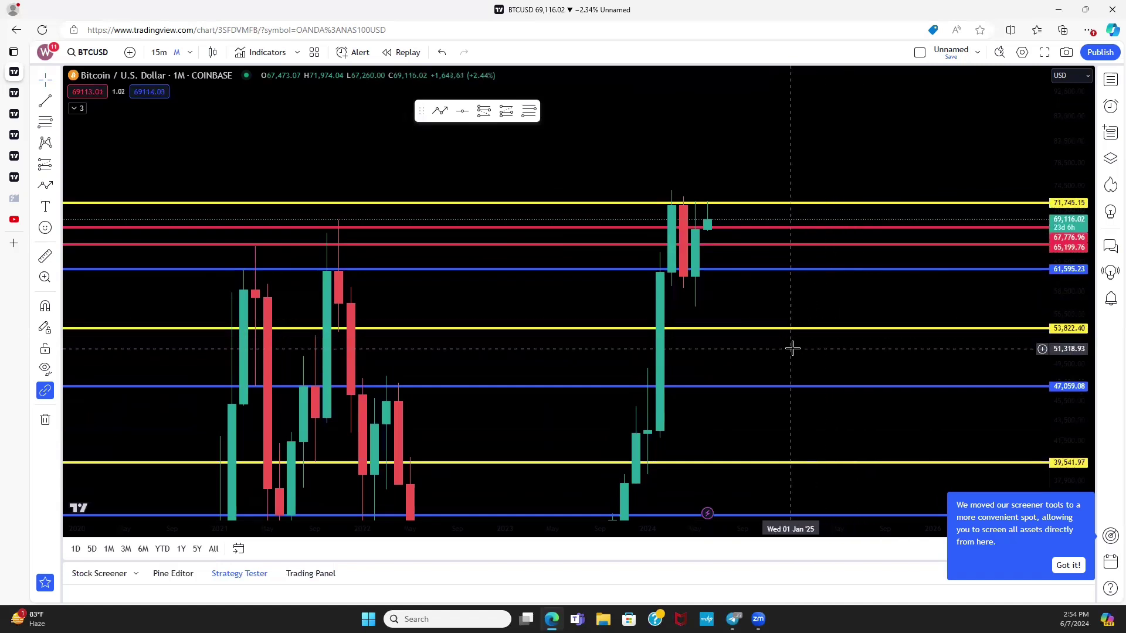
left_click_drag(721, 294, 644, 298)
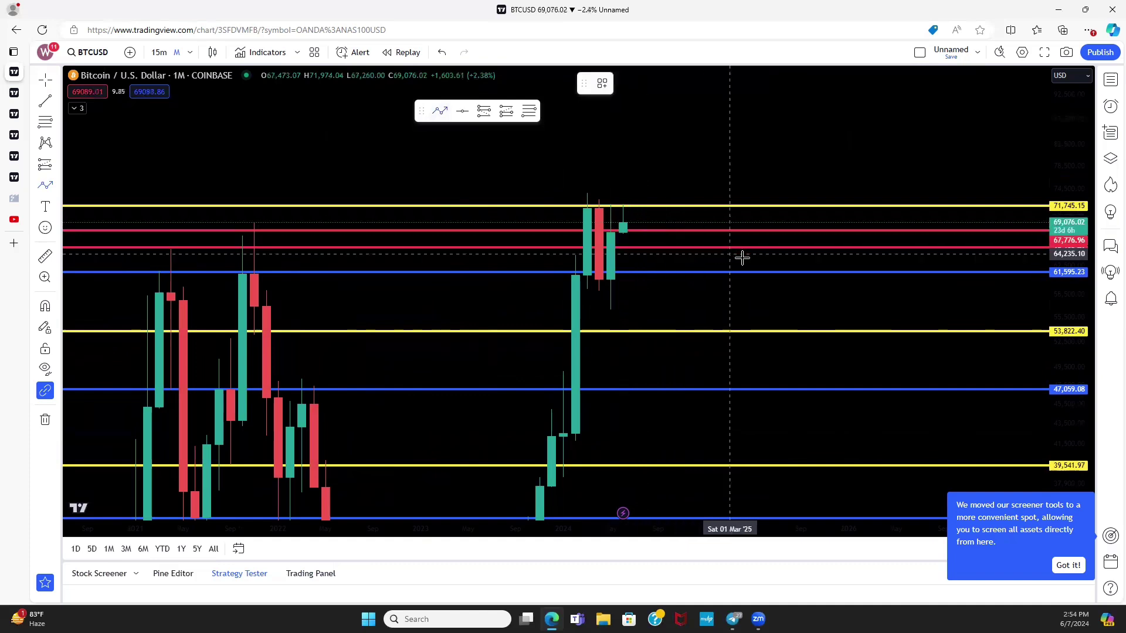
scroll(743, 257, "down", 2)
left_click_drag(1071, 241, 1071, 266)
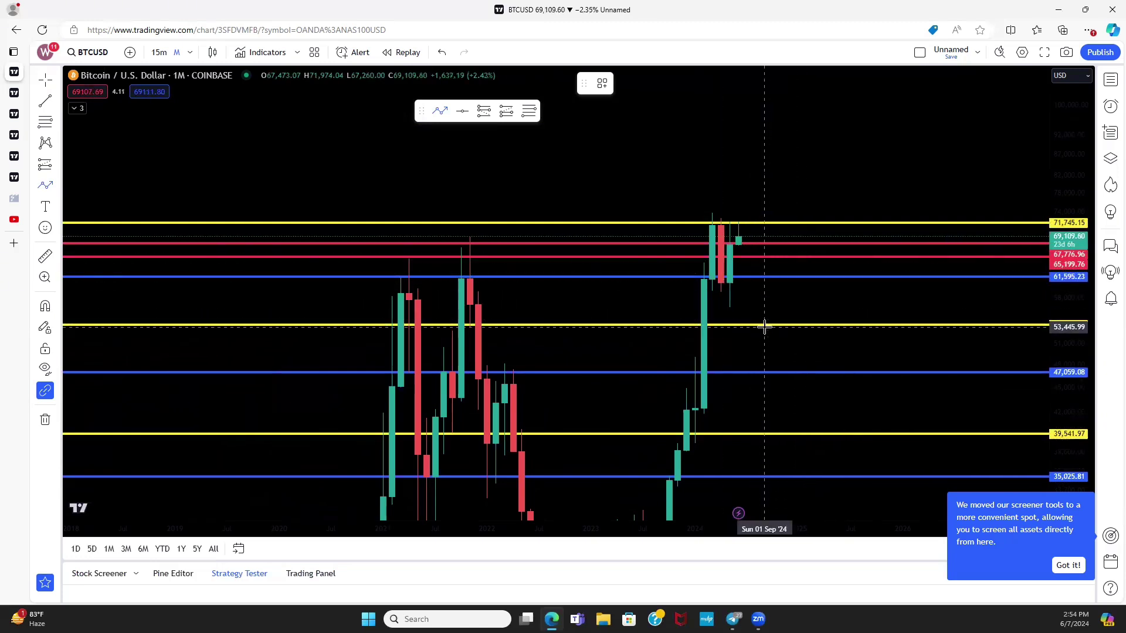
scroll(806, 284, "up", 2)
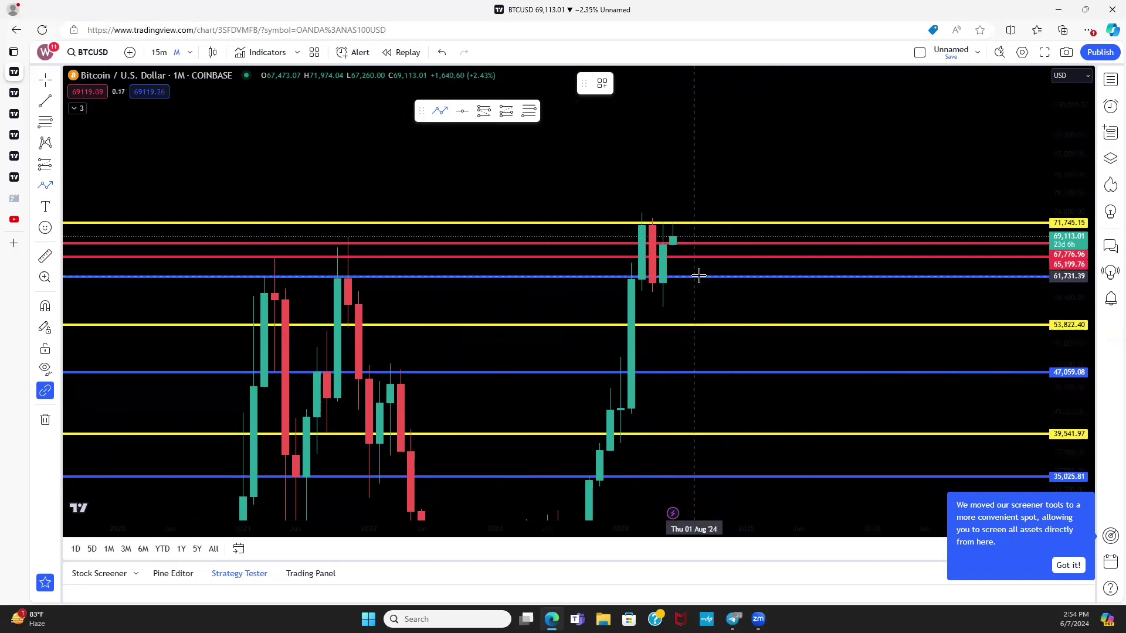
Step: Switch the BTCUSD chart to the 1-week interval
left_click(190, 53)
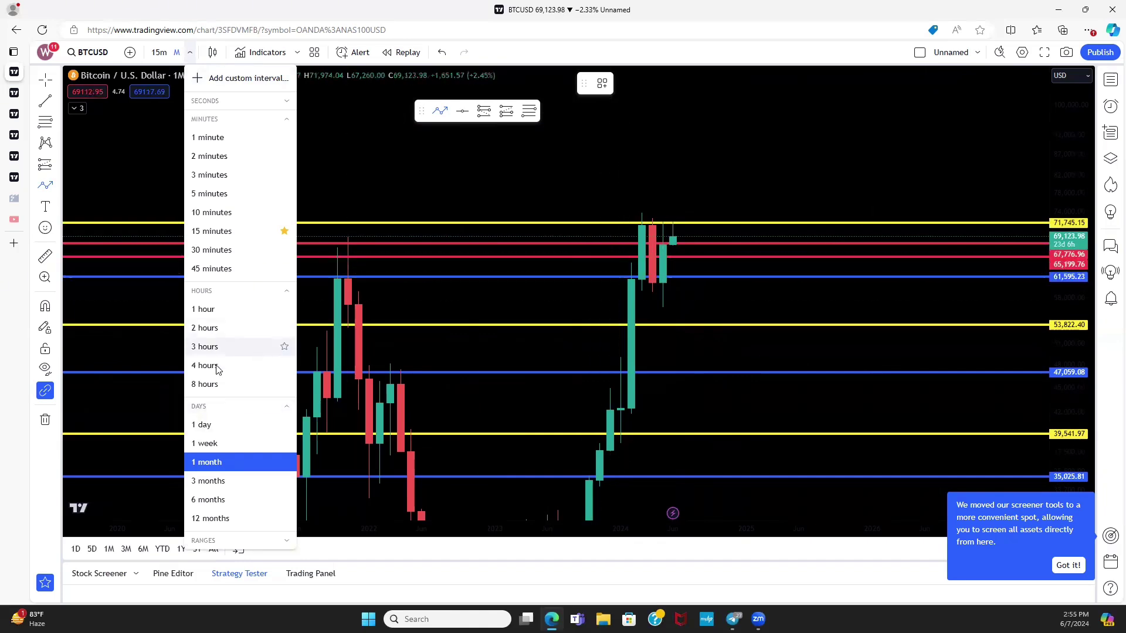
left_click(227, 441)
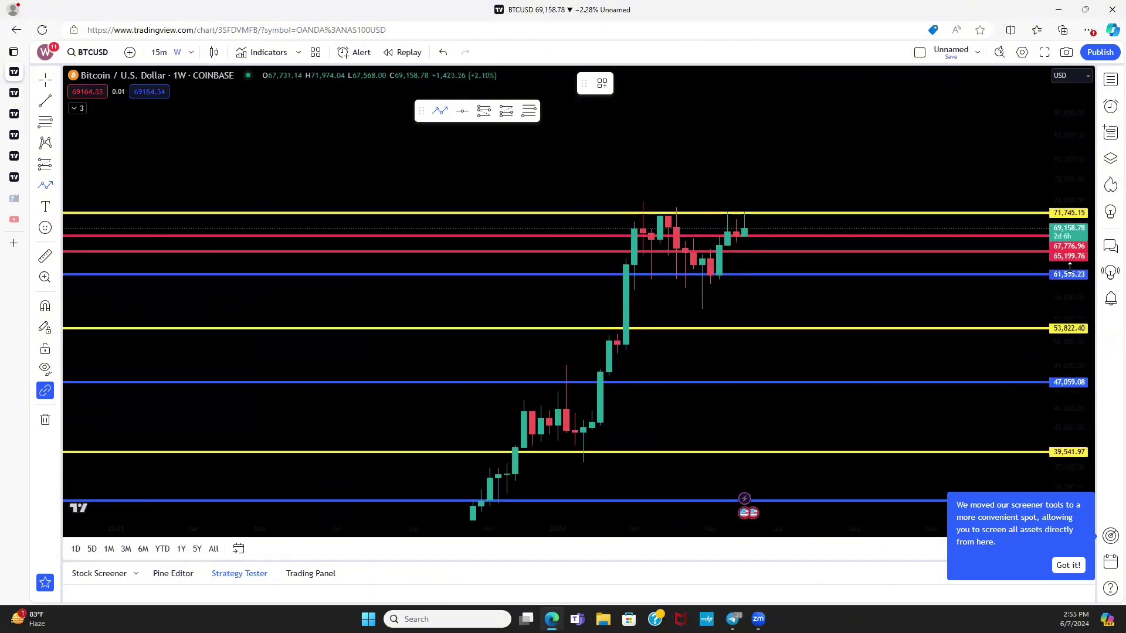
scroll(635, 339, "up", 3)
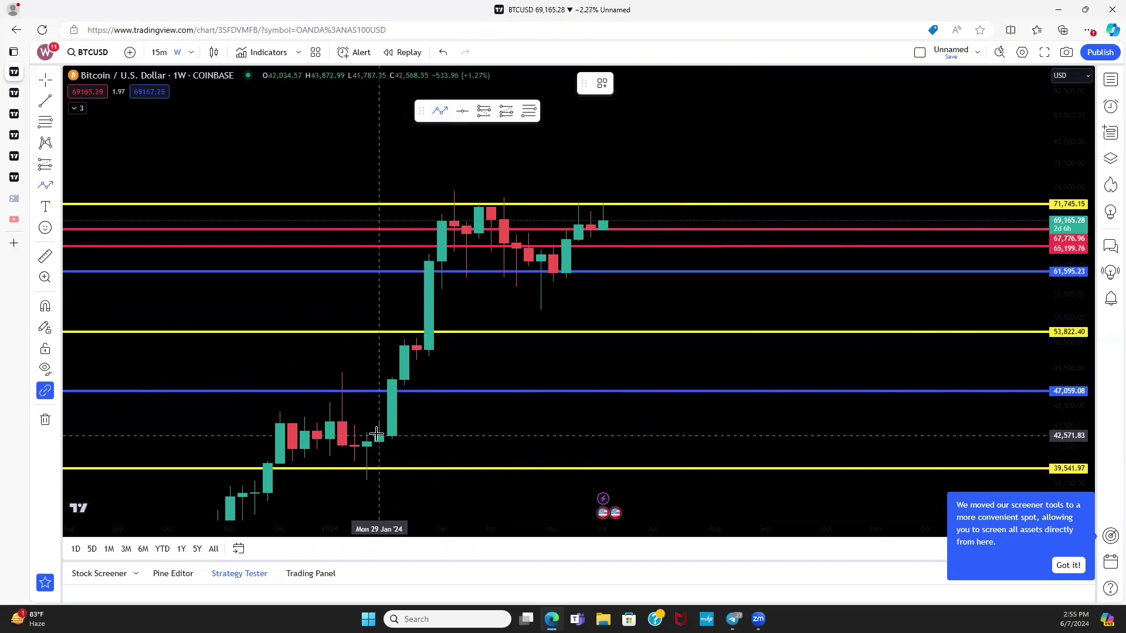
Step: Zigzag the weekly swing highs and lows down to 61,595.23, then show 1-day candles
left_click(377, 434)
left_click(406, 344)
left_click(432, 363)
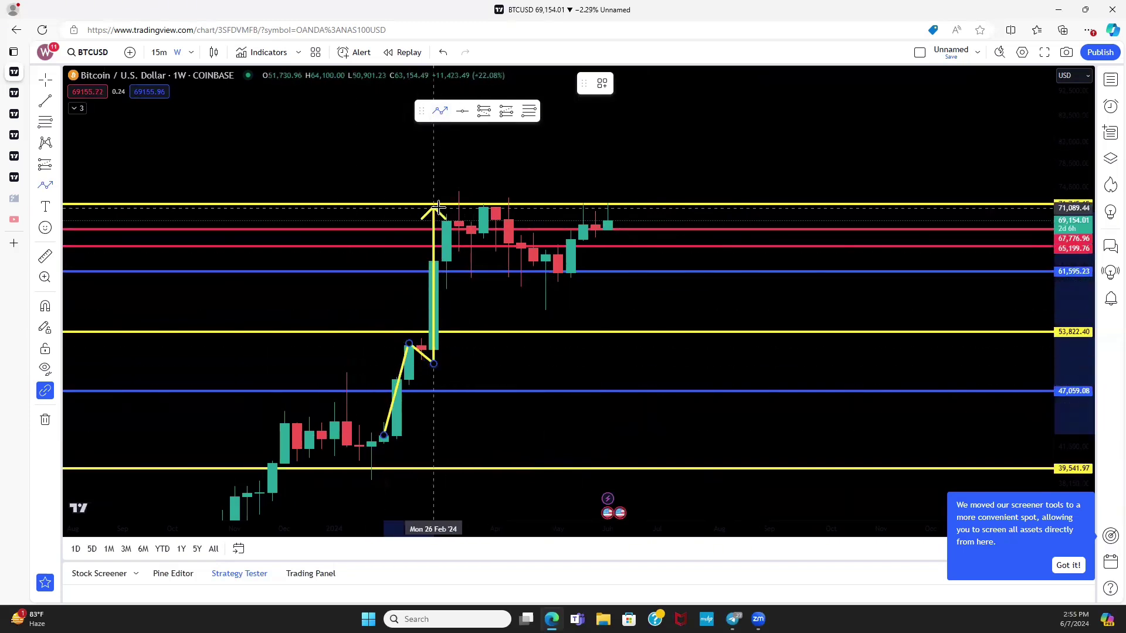
left_click(446, 206)
left_click(471, 271)
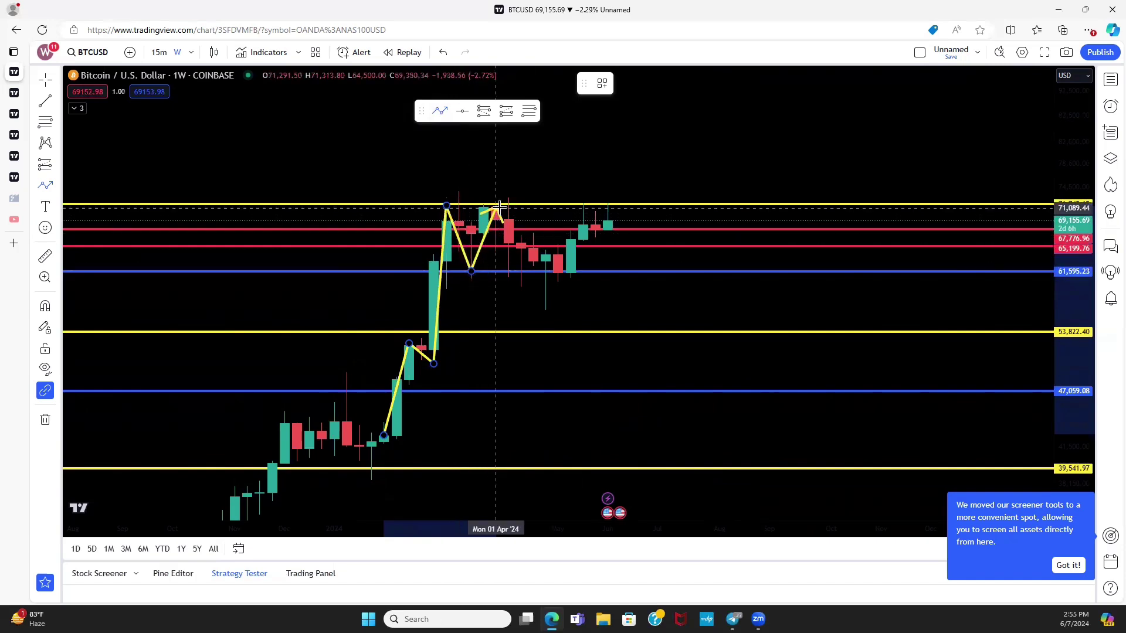
left_click(496, 208)
left_click(571, 277)
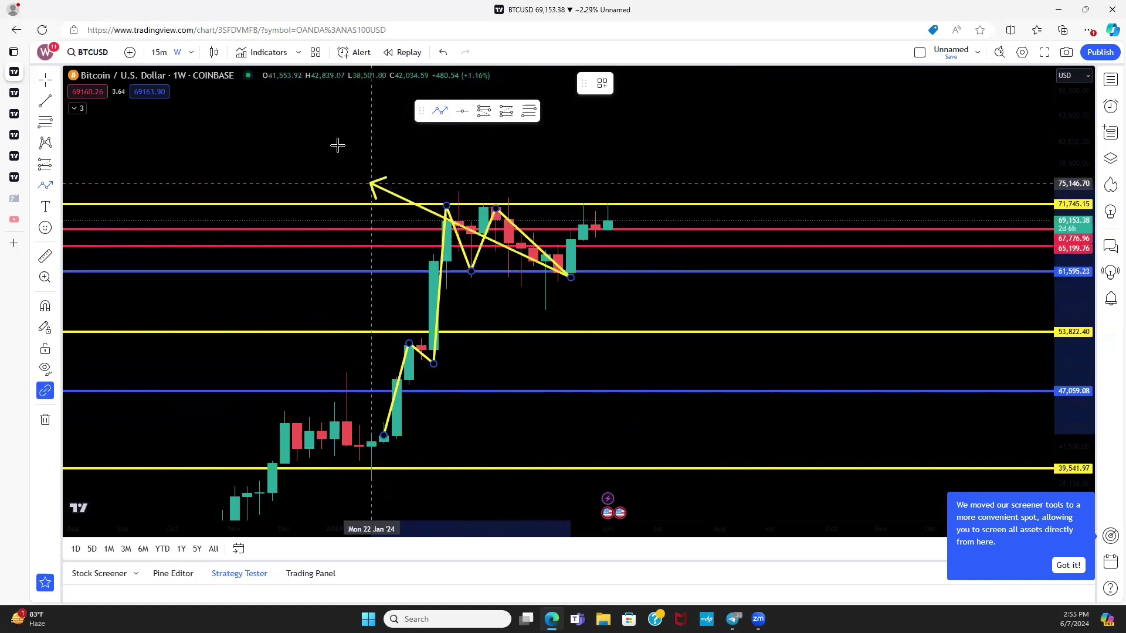
left_click(193, 54)
left_click(218, 417)
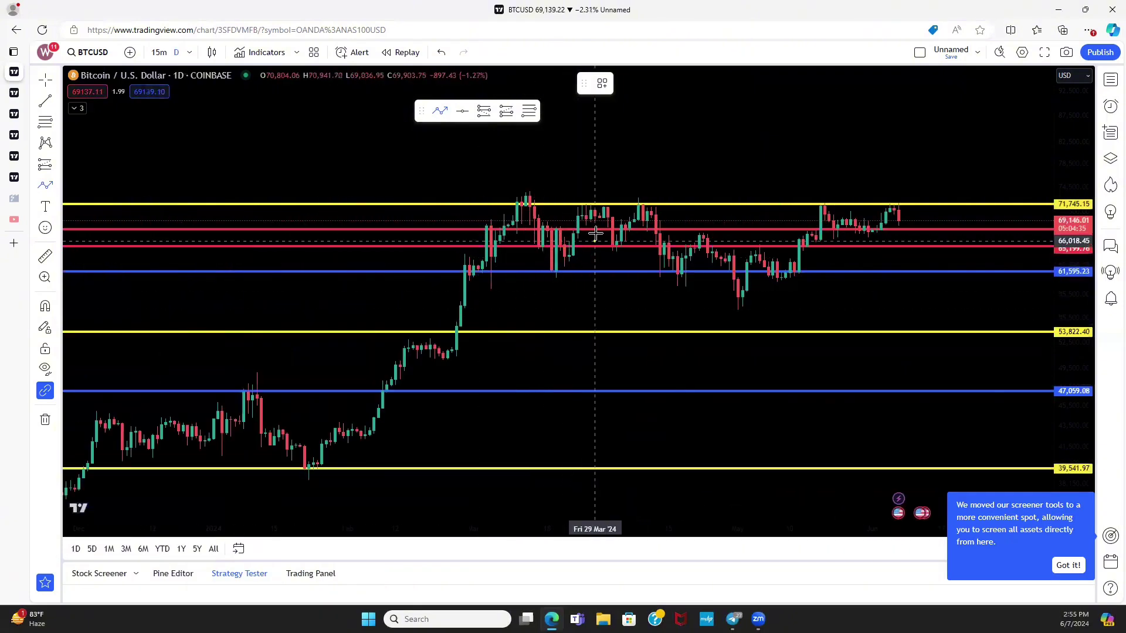
Step: Set the daily chart's replay starting bar at early March 2024
scroll(522, 281, "up", 1)
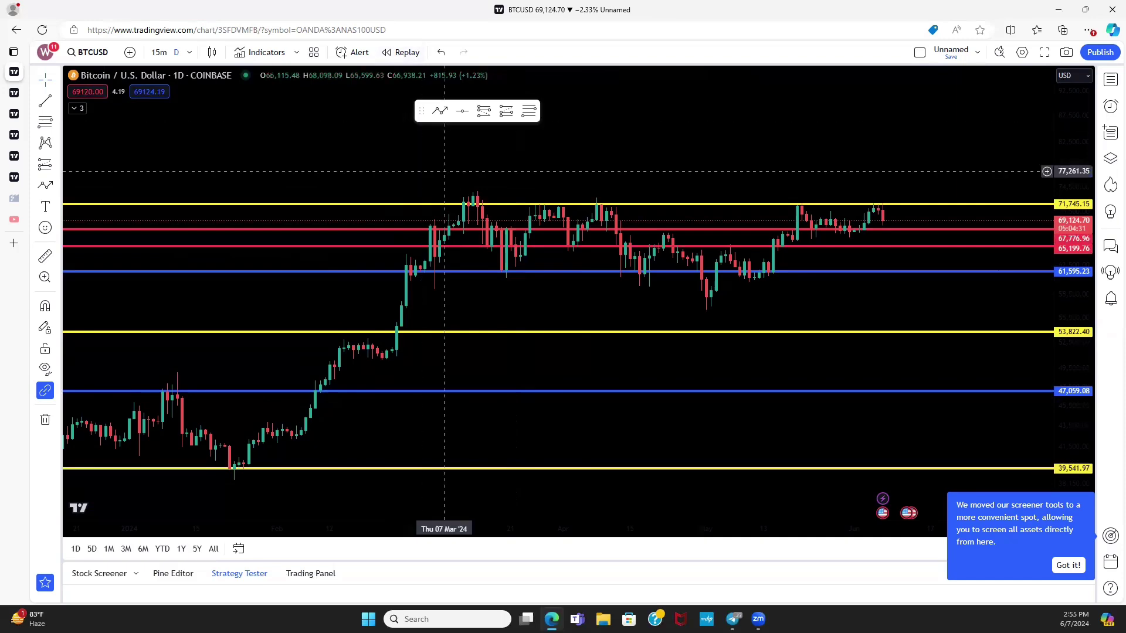
left_click(434, 211)
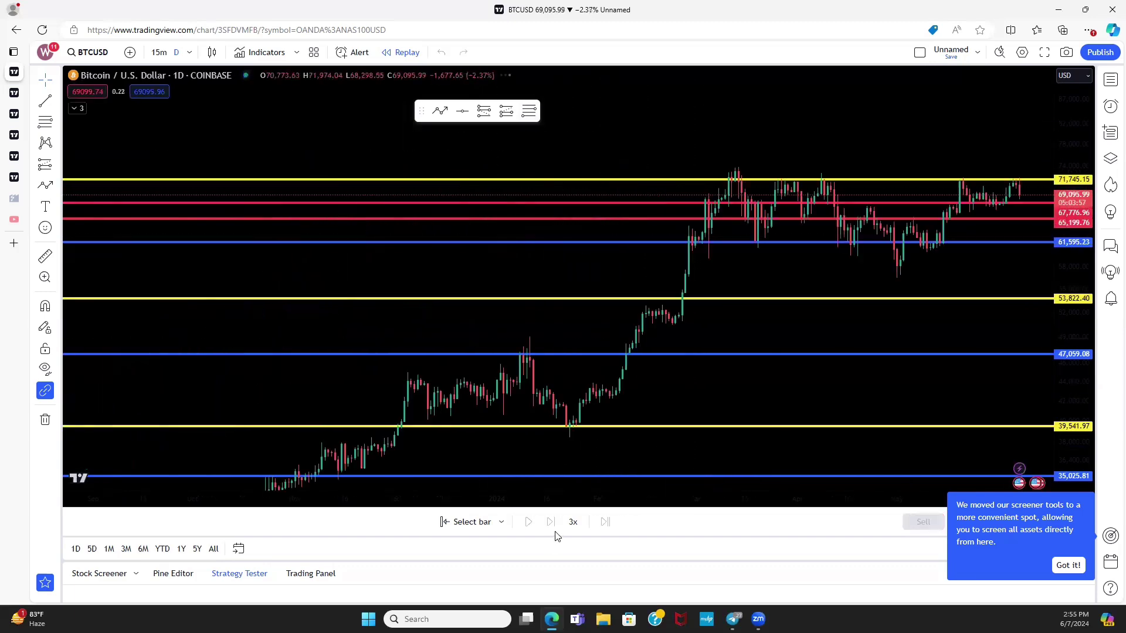
left_click_drag(754, 269, 579, 231)
left_click_drag(578, 287, 902, 118)
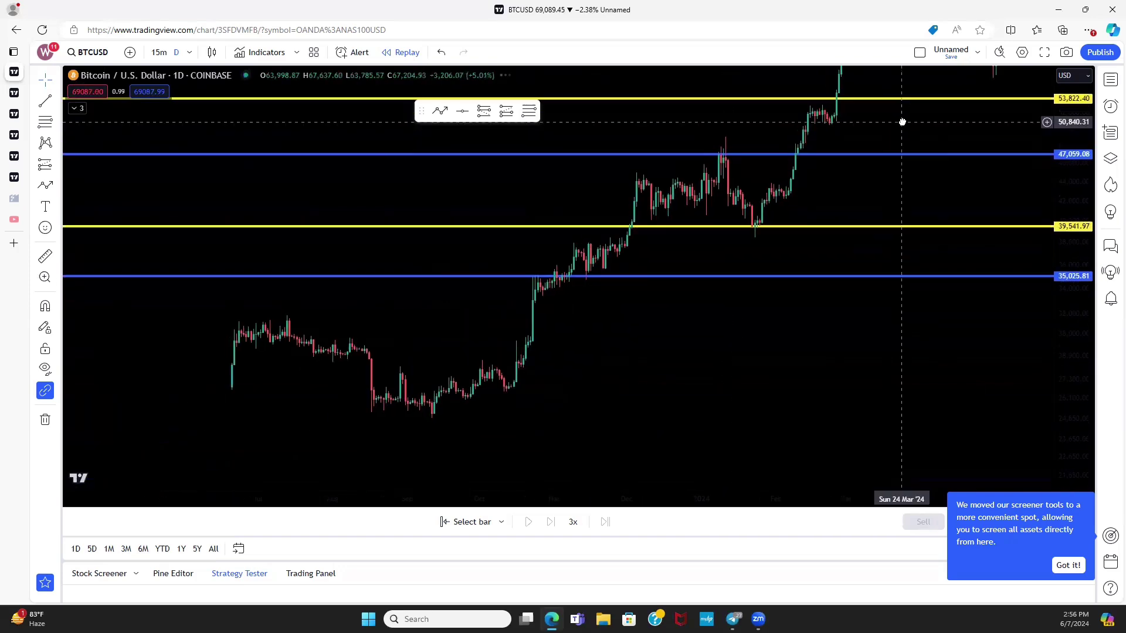
left_click_drag(718, 252, 492, 440)
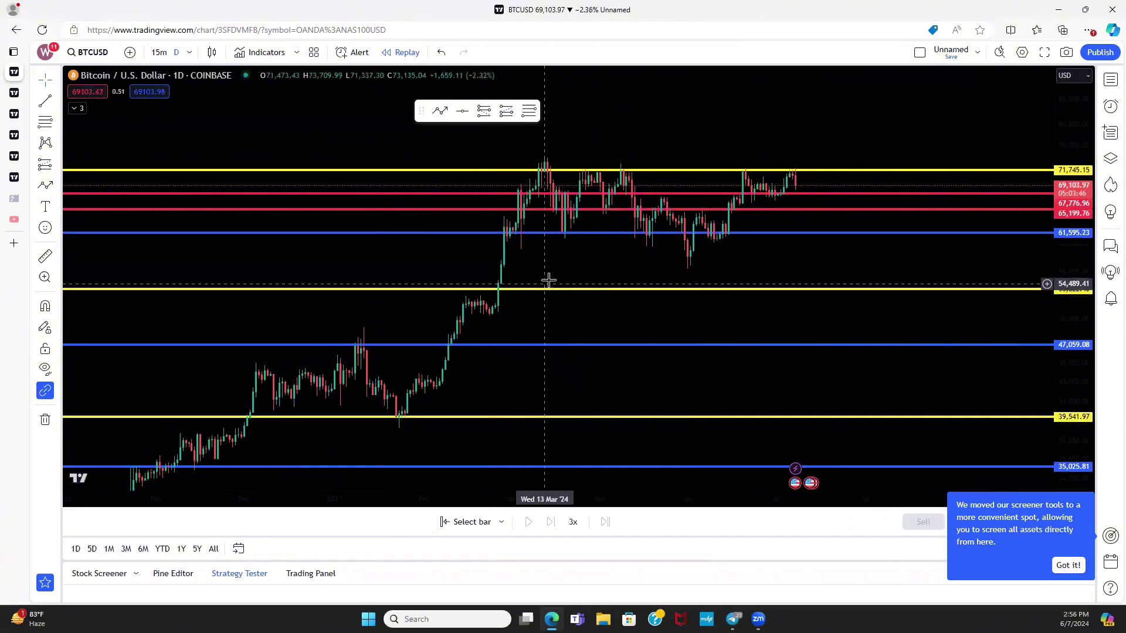
left_click_drag(540, 316, 627, 318)
scroll(628, 318, "up", 1)
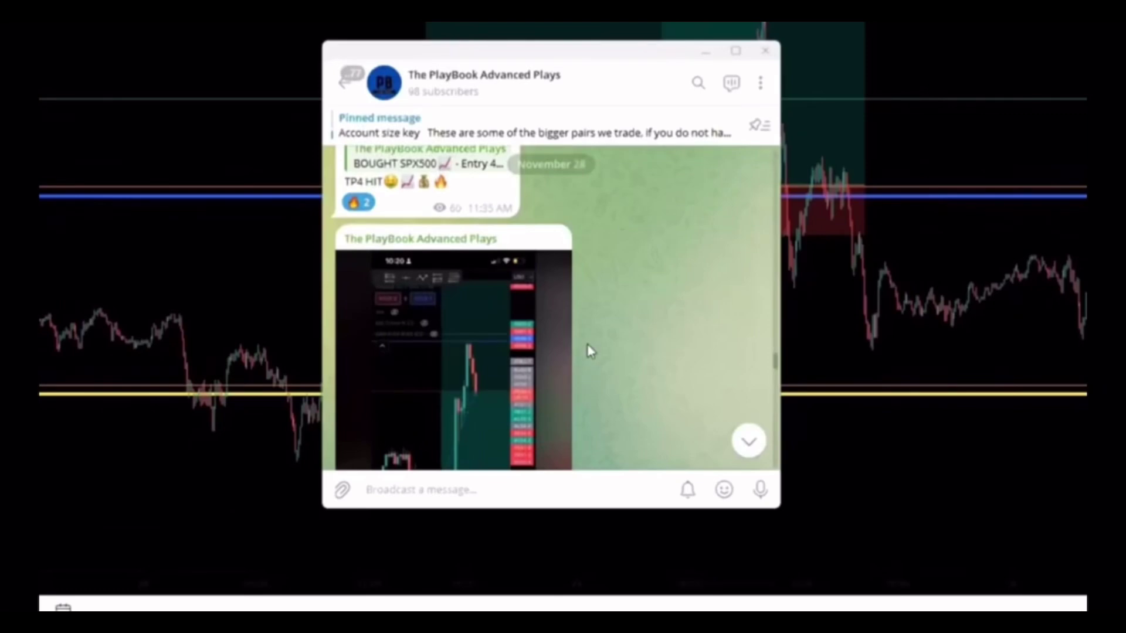
Step: Scroll through The PlayBook Advanced Plays trade signals and TP HIT updates
scroll(588, 350, "up", 3)
scroll(588, 339, "up", 5)
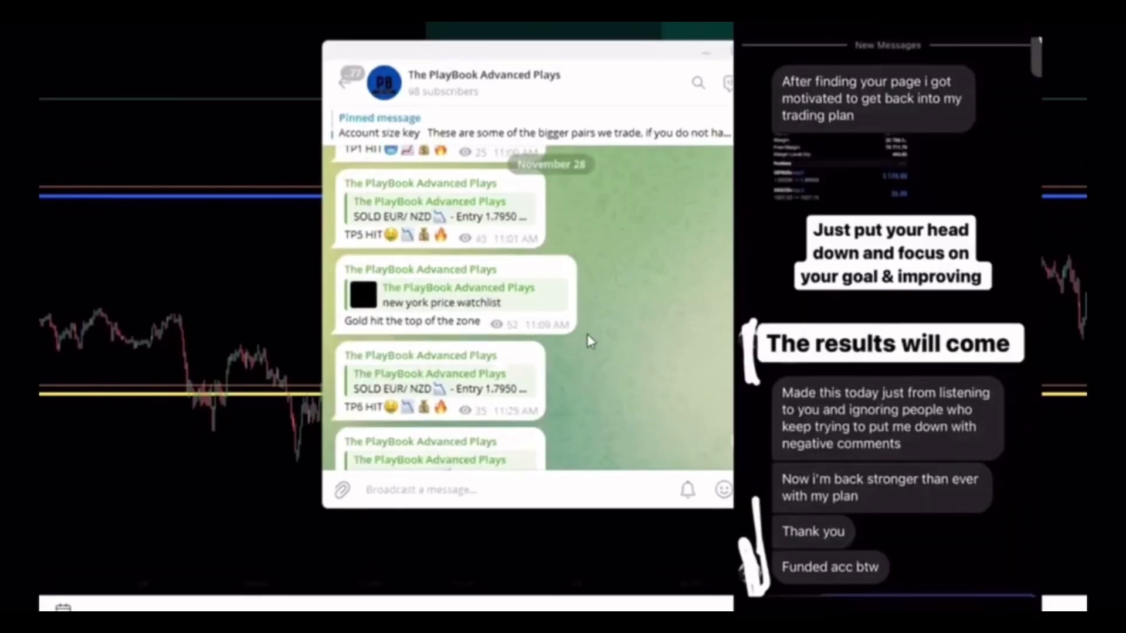
scroll(589, 342, "up", 2)
scroll(598, 354, "up", 10)
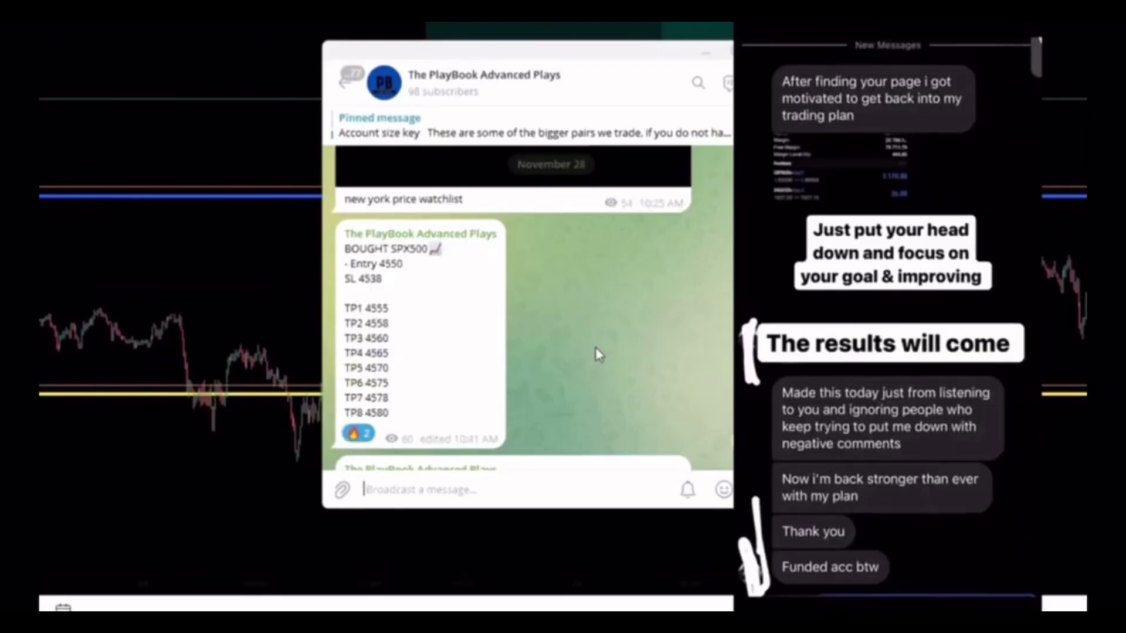
scroll(596, 346, "up", 1)
scroll(595, 346, "down", 1)
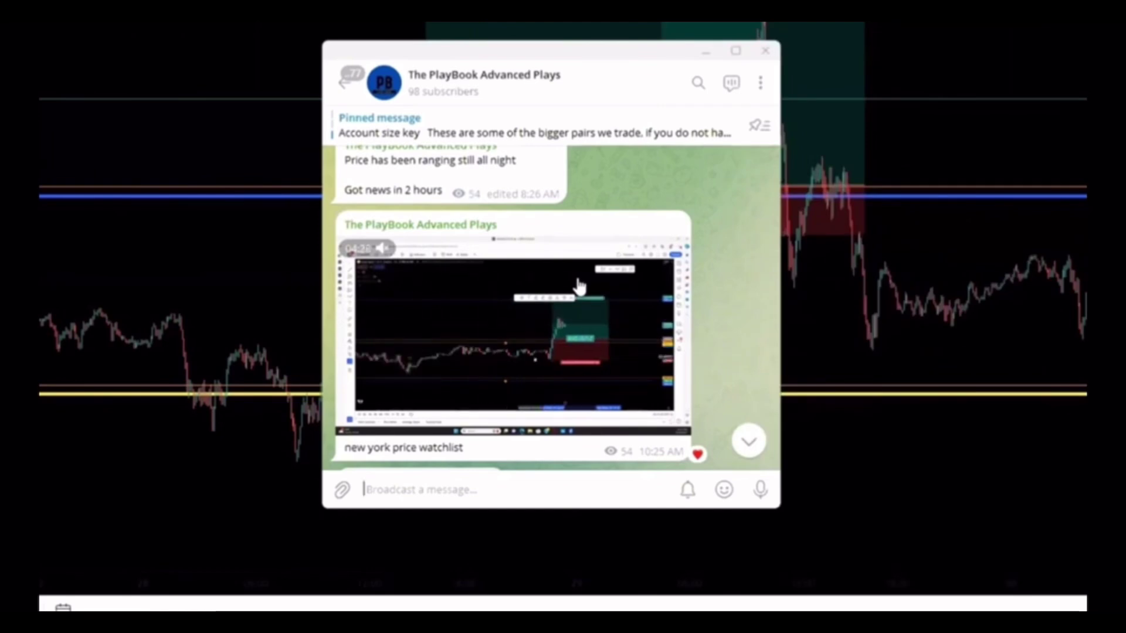
scroll(455, 282, "down", 3)
scroll(455, 282, "down", 6)
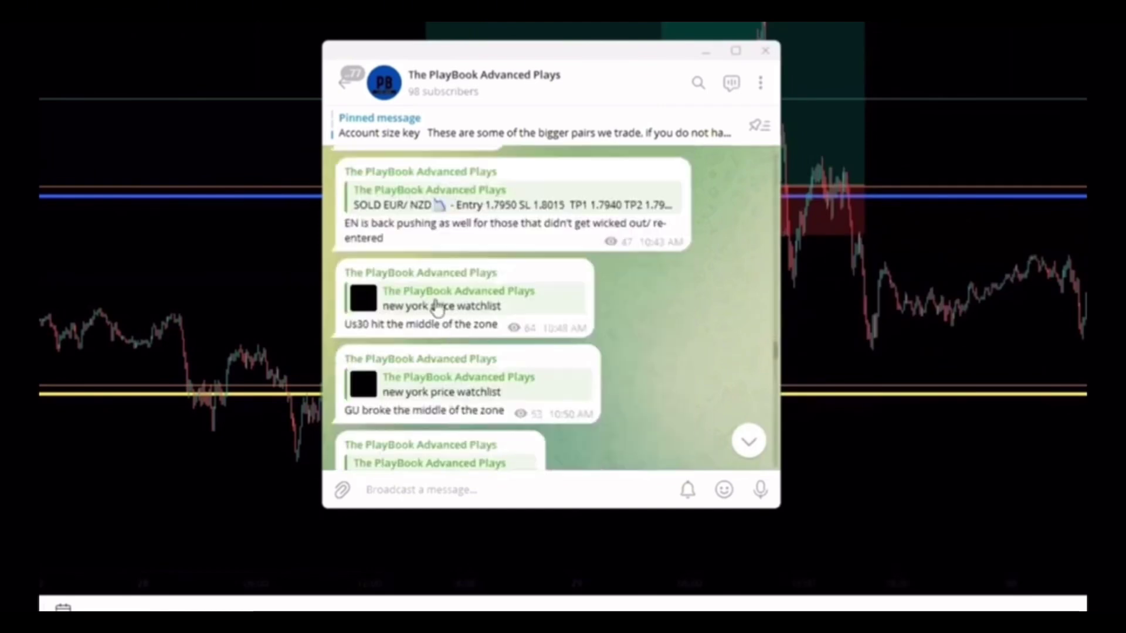
scroll(428, 211, "down", 1)
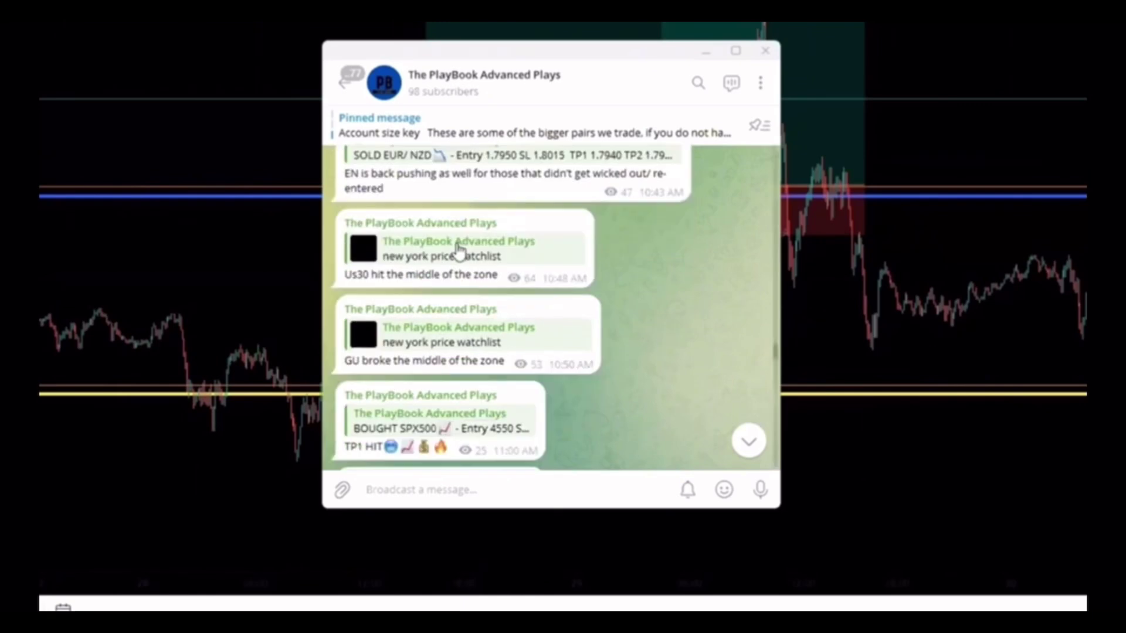
scroll(409, 272, "down", 1)
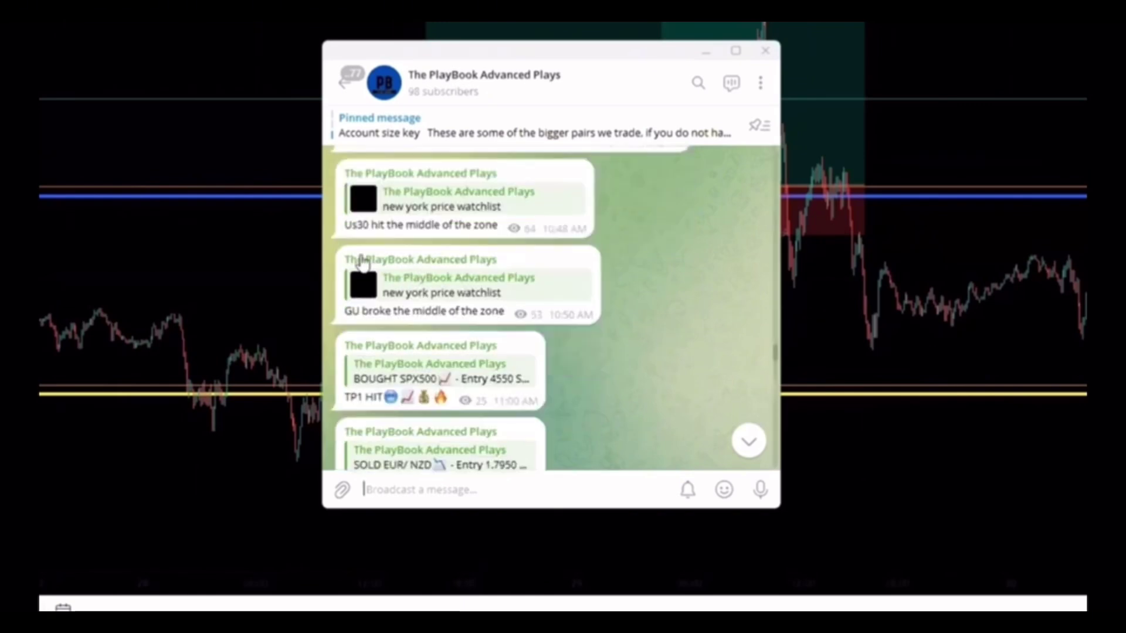
Step: Jump to the New York price watchlist post and read on to the 29:15 video
left_click(389, 281)
scroll(478, 317, "down", 10)
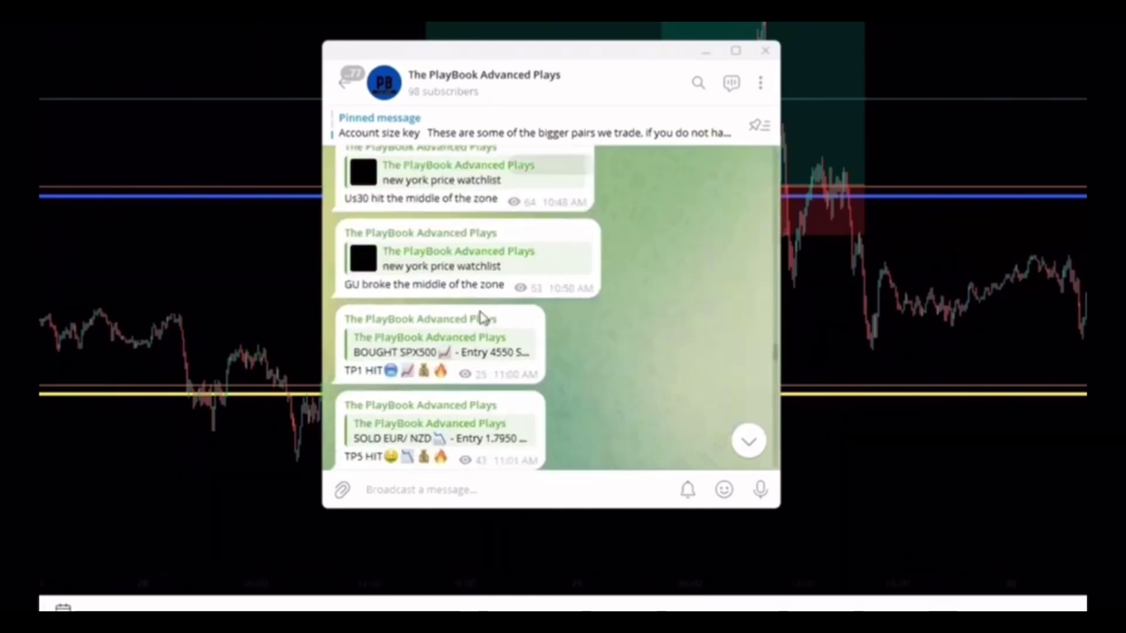
scroll(478, 328, "down", 10)
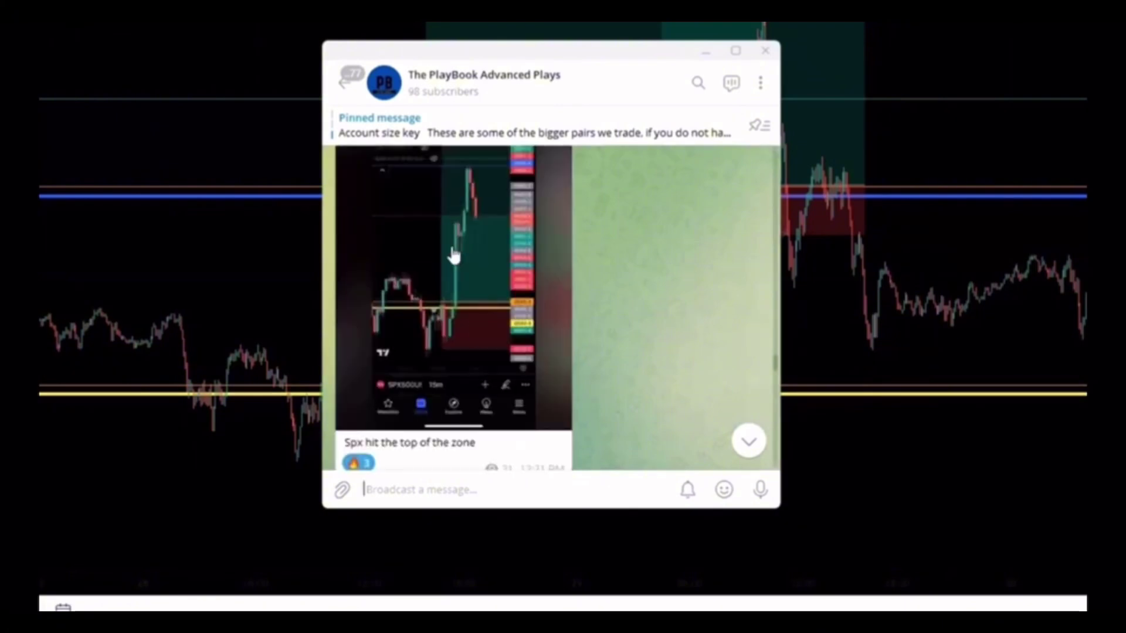
scroll(443, 329, "down", 3)
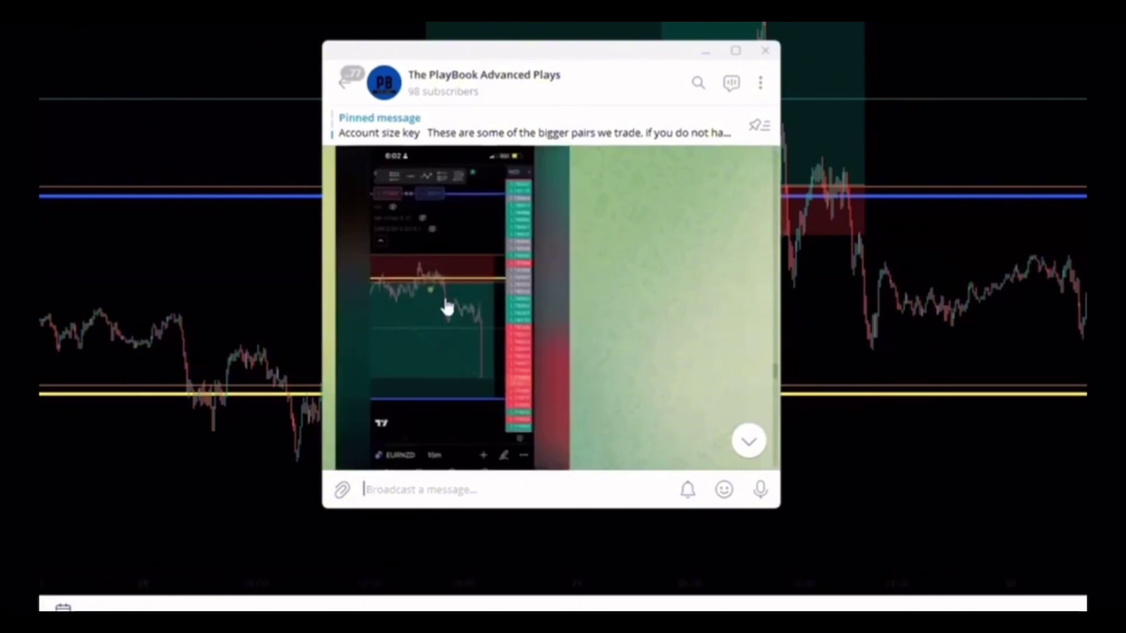
scroll(451, 282, "down", 6)
scroll(463, 304, "down", 10)
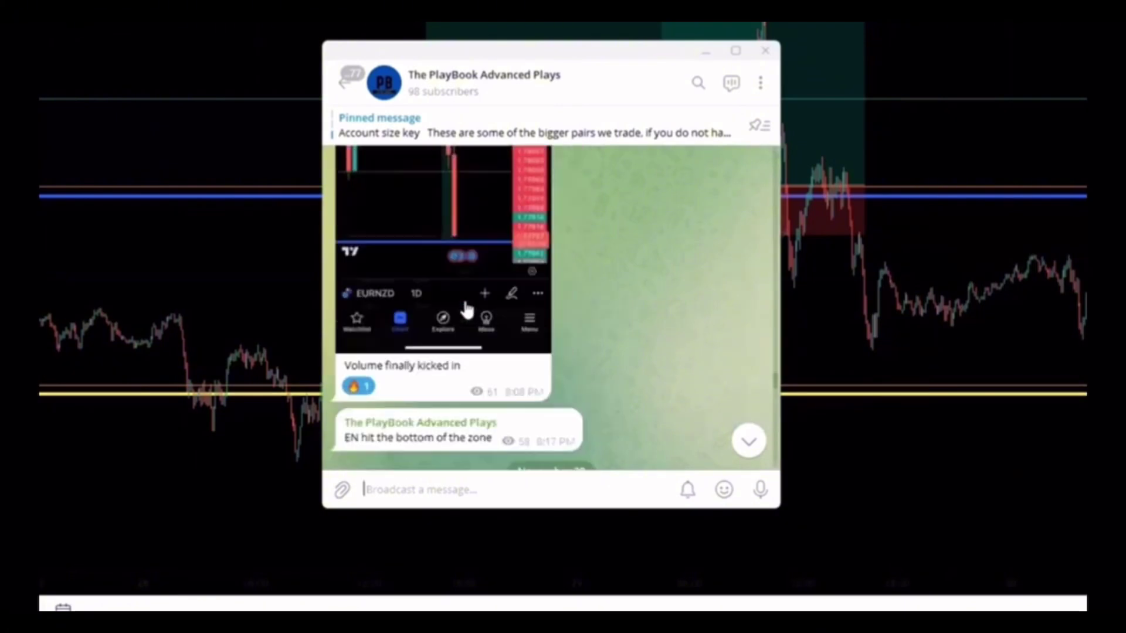
scroll(468, 309, "down", 10)
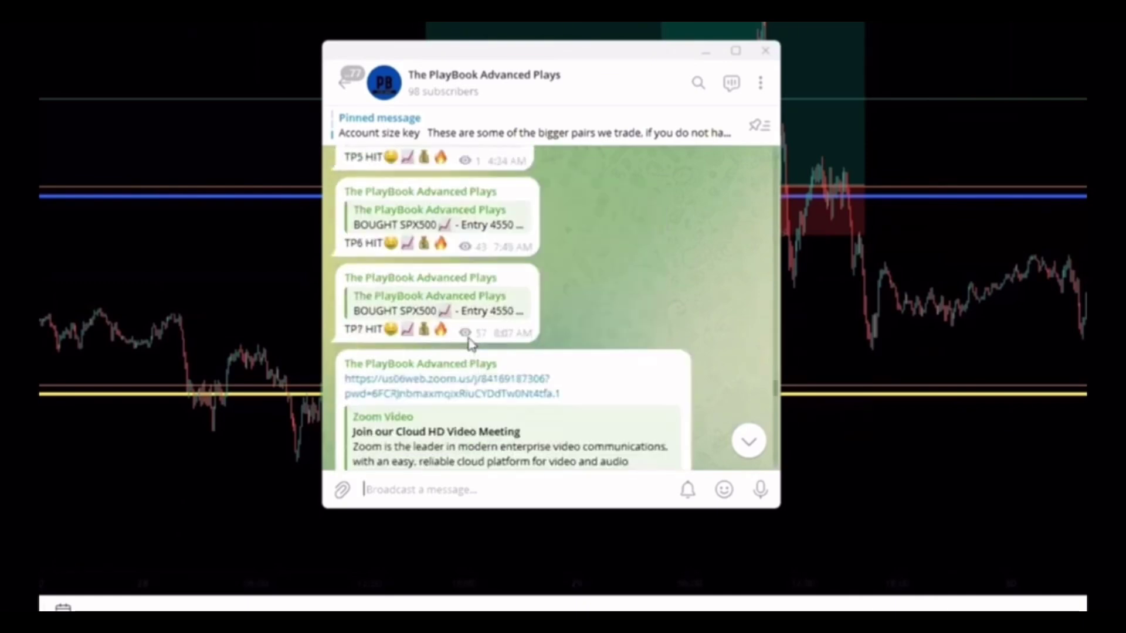
scroll(501, 334, "up", 5)
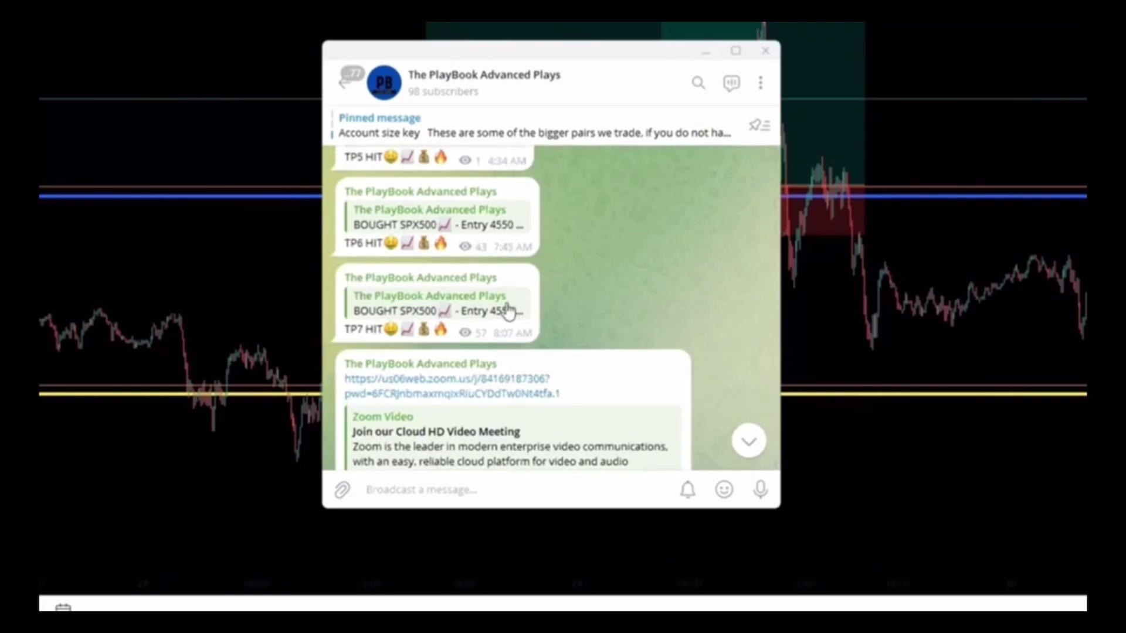
scroll(451, 288, "down", 2)
scroll(453, 288, "down", 4)
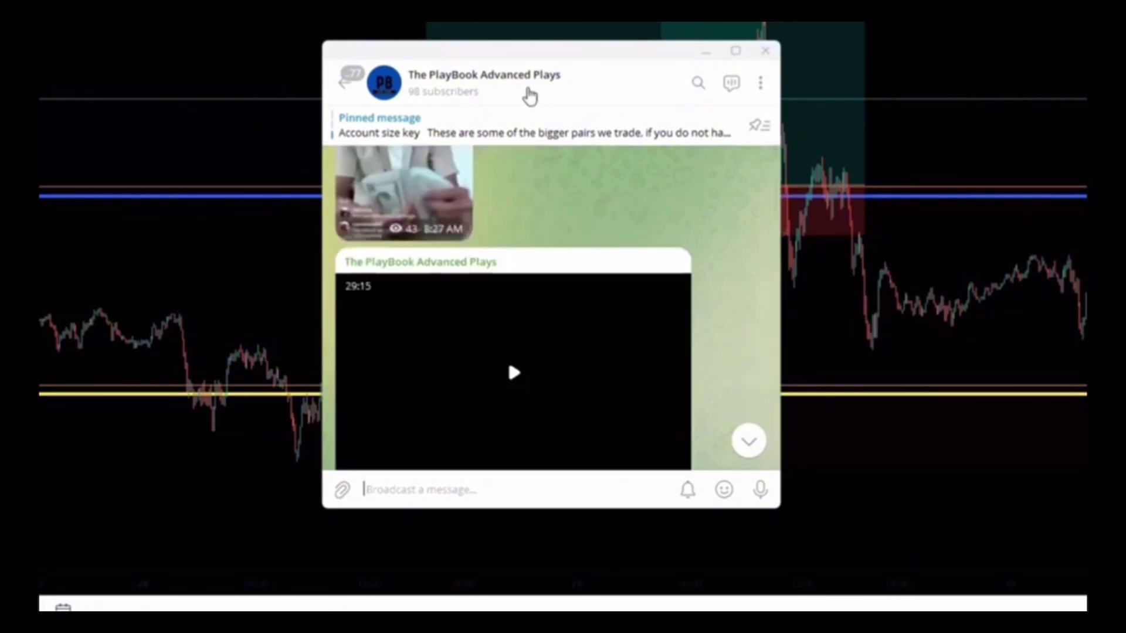
left_click(520, 93)
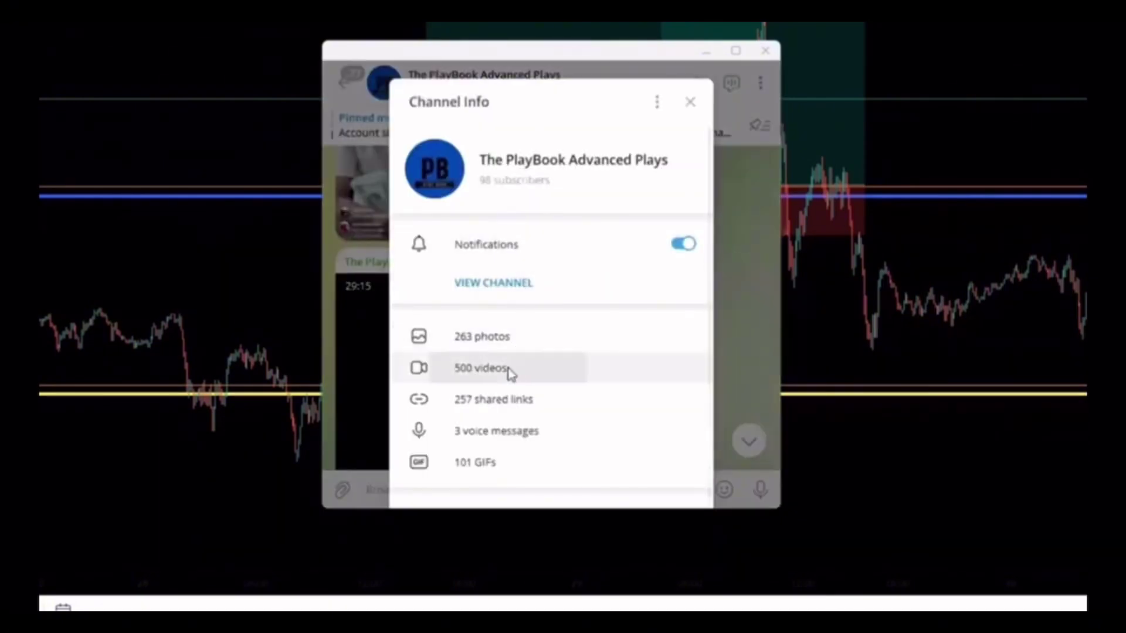
left_click(580, 370)
scroll(706, 170, "down", 6)
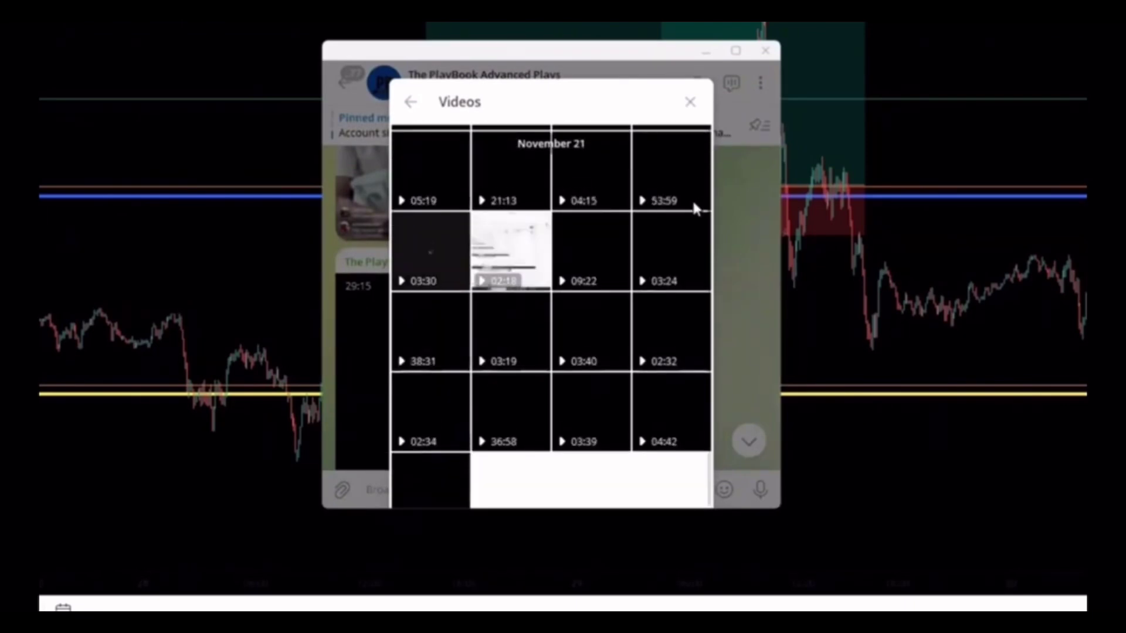
scroll(690, 206, "down", 5)
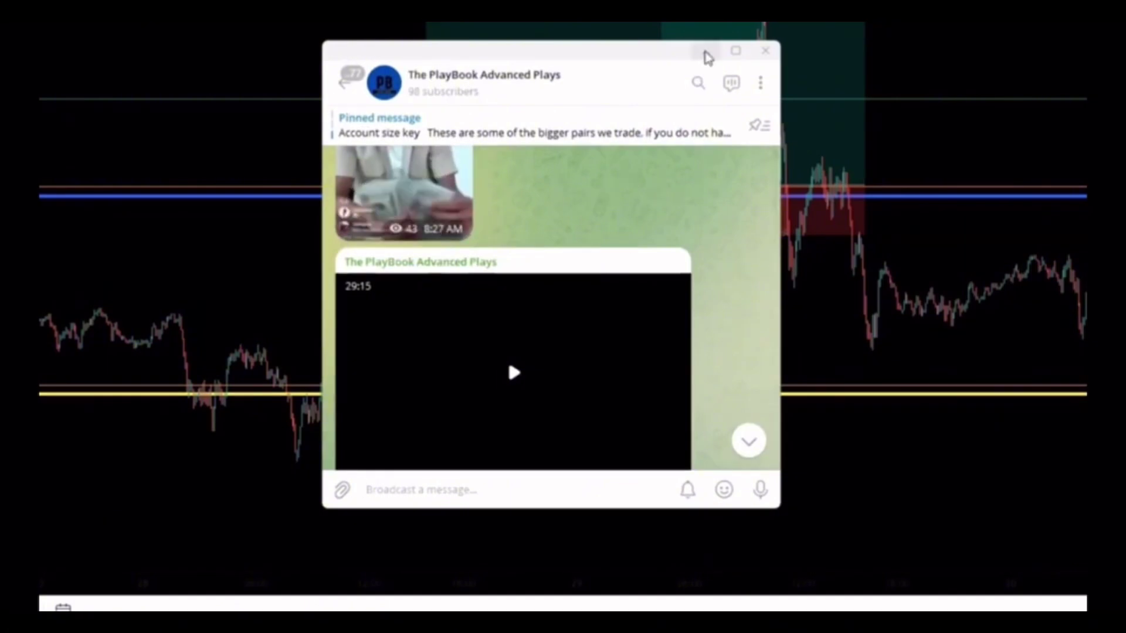
Step: Minimize the Telegram channel window to reveal the chart with long-position zones
left_click(706, 52)
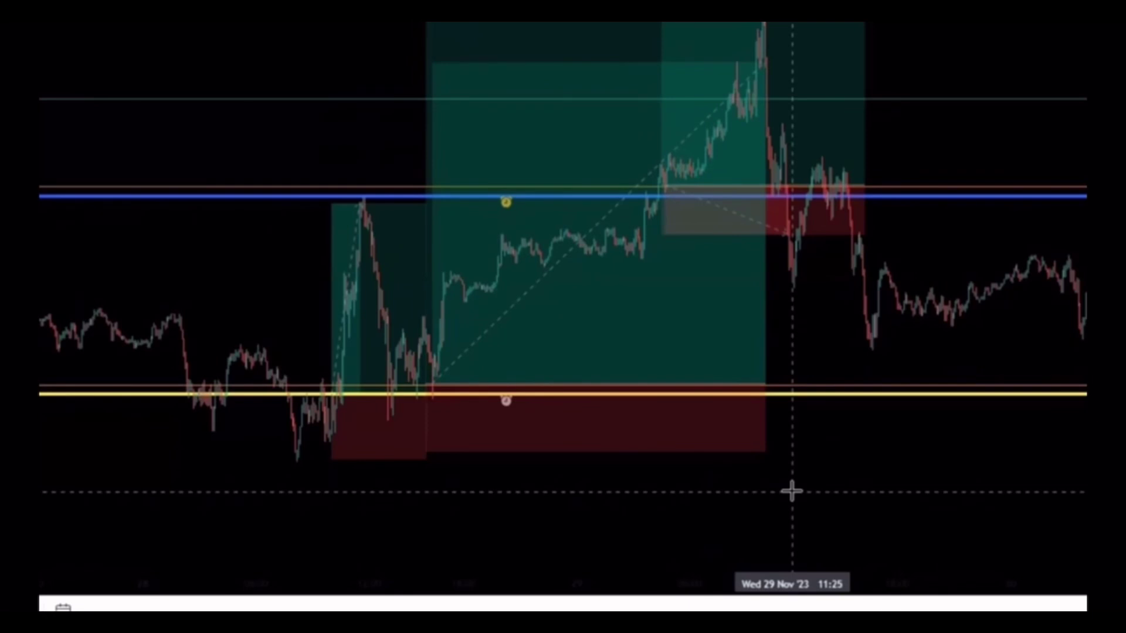
Step: Scroll the chat to the Zoom meeting link and the 1:05:14 video below it
scroll(791, 491, "down", 2)
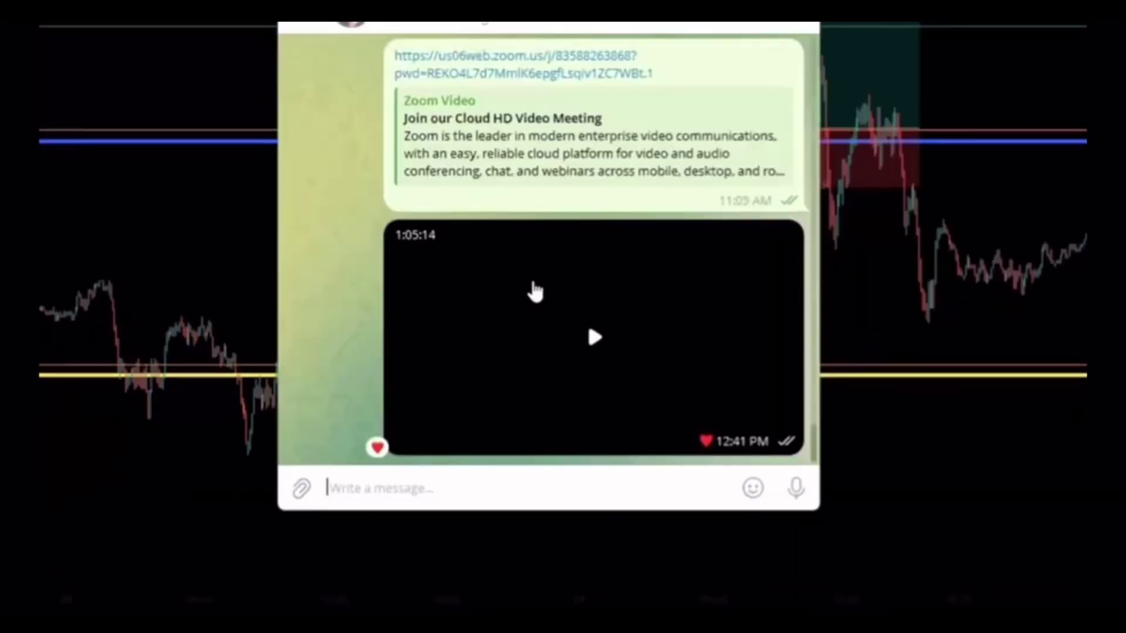
scroll(504, 211, "up", 1)
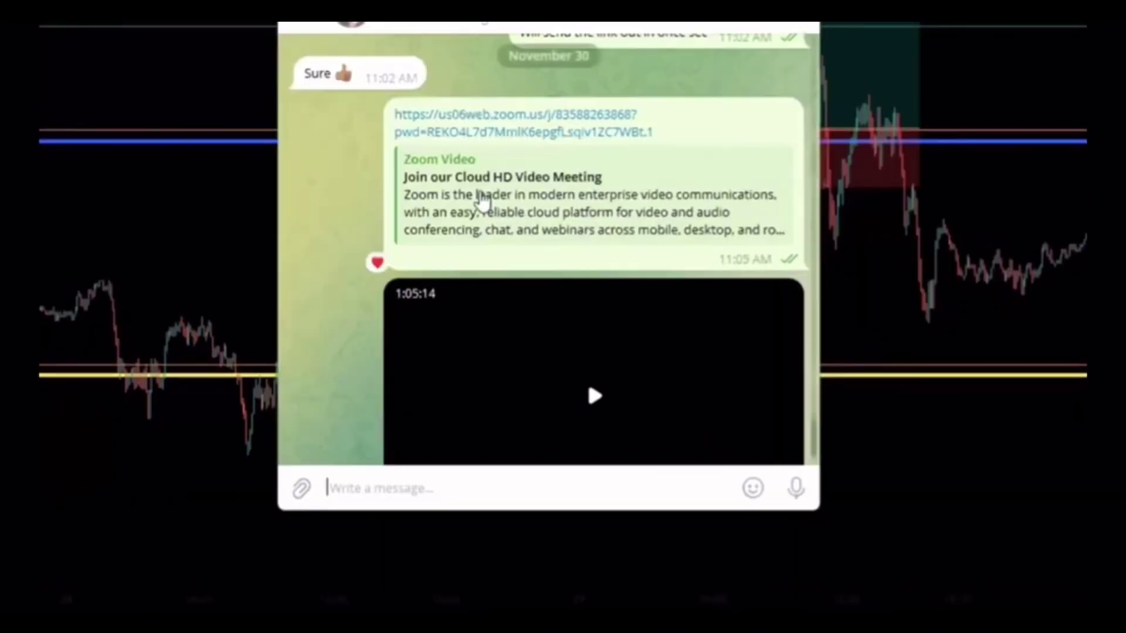
scroll(478, 205, "down", 1)
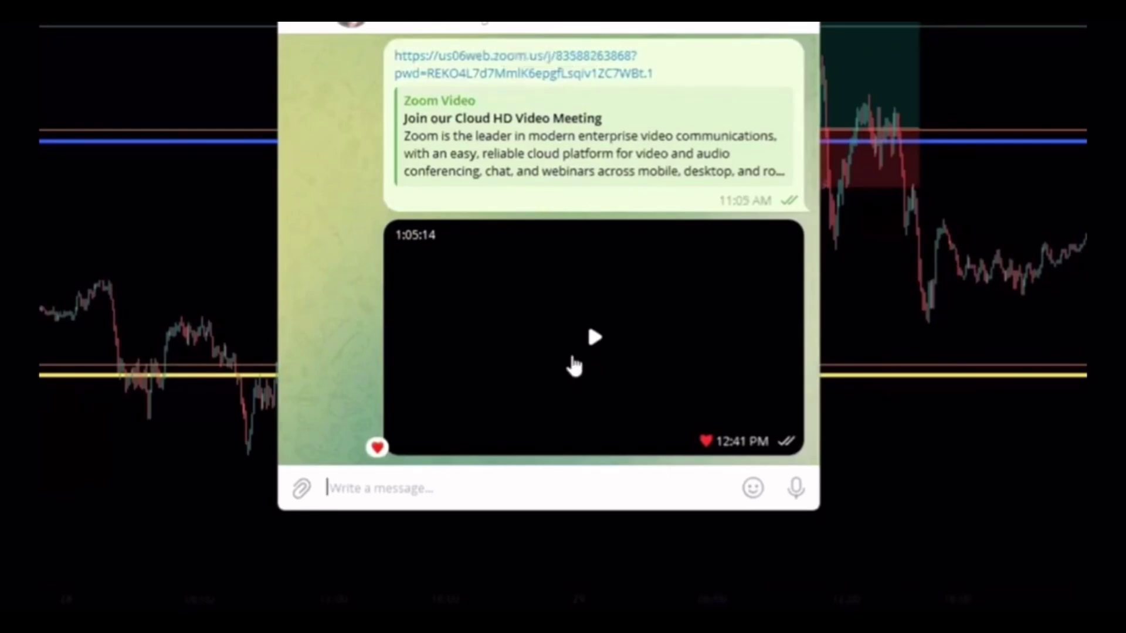
scroll(557, 340, "down", 1)
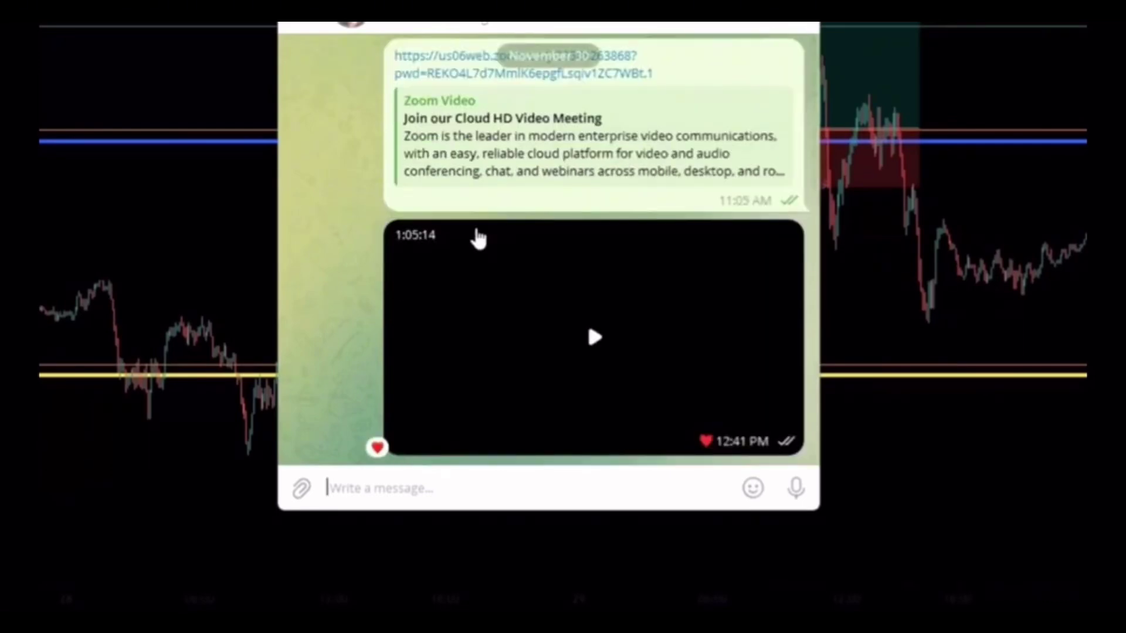